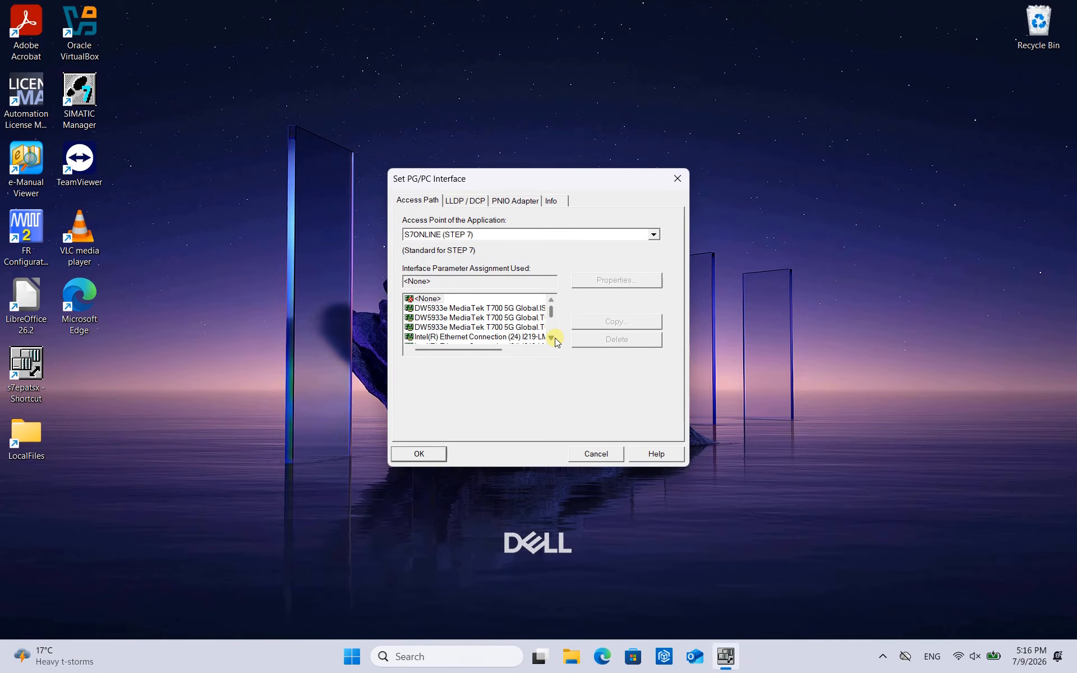
- Examine the available interface parameter assignments for S7ONLINE (STEP 7), looking for an IBHNet entry, and close the Set PG/PC Interface dialog
click(551, 337)
click(551, 337)
click(551, 337)
click(551, 337)
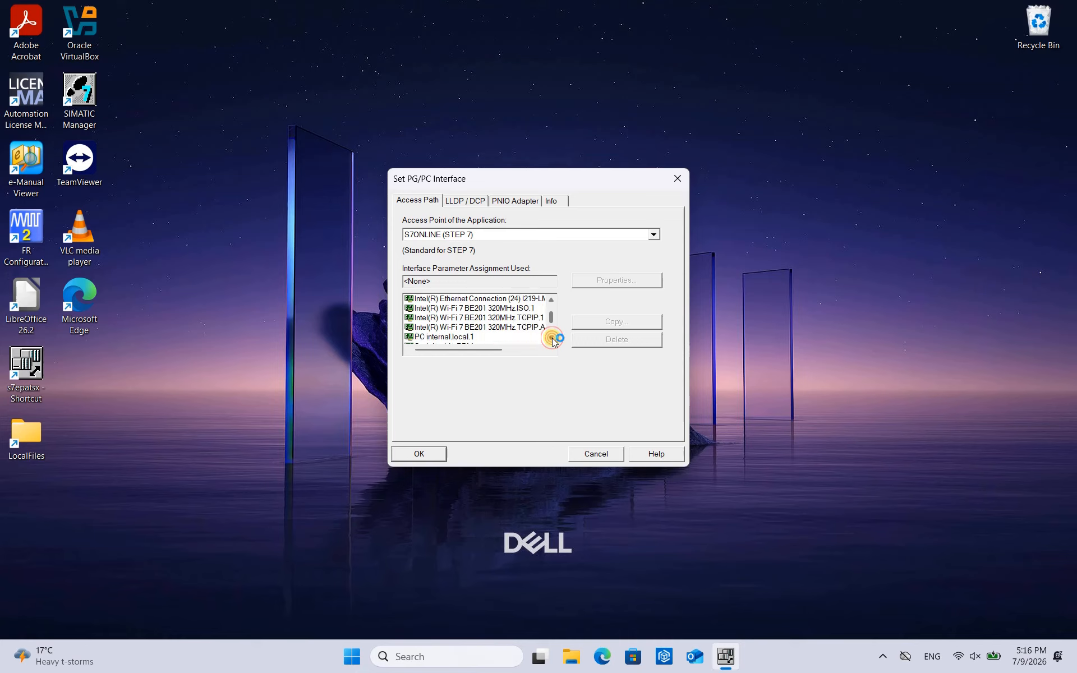
click(551, 337)
click(551, 337)
click(551, 337)
click(551, 337)
click(551, 337)
click(551, 337)
click(551, 337)
click(551, 337)
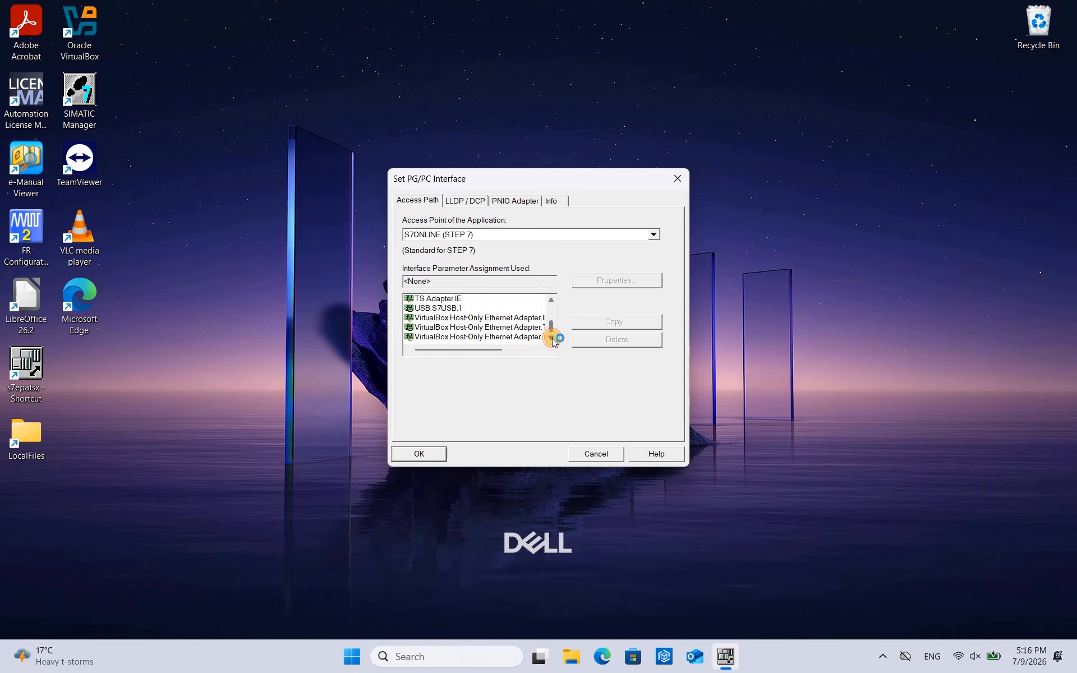
click(551, 299)
click(551, 299)
click(551, 299)
click(551, 300)
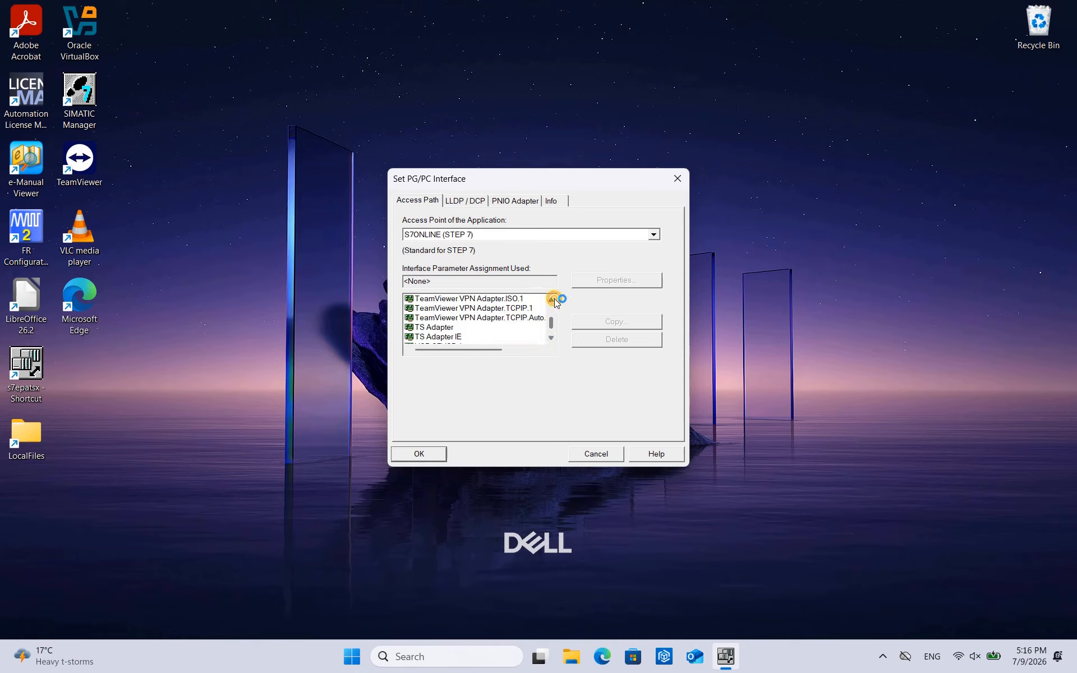
click(551, 299)
click(551, 299)
click(551, 299)
click(551, 299)
click(551, 300)
click(551, 300)
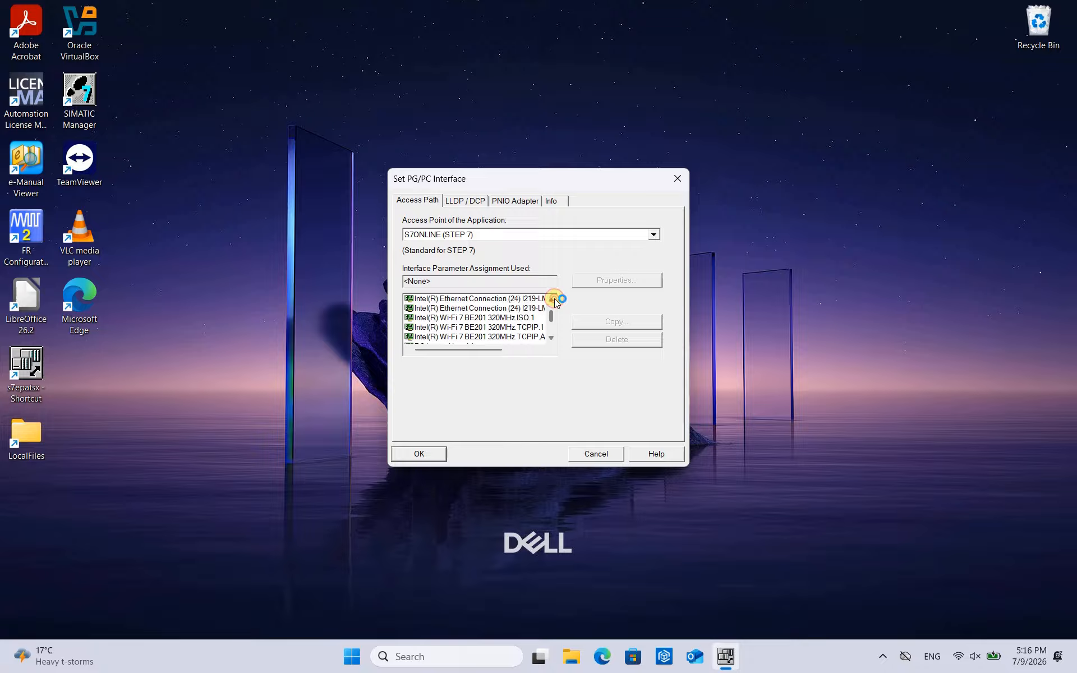
click(552, 300)
click(551, 299)
click(551, 300)
click(553, 300)
click(553, 300)
click(552, 300)
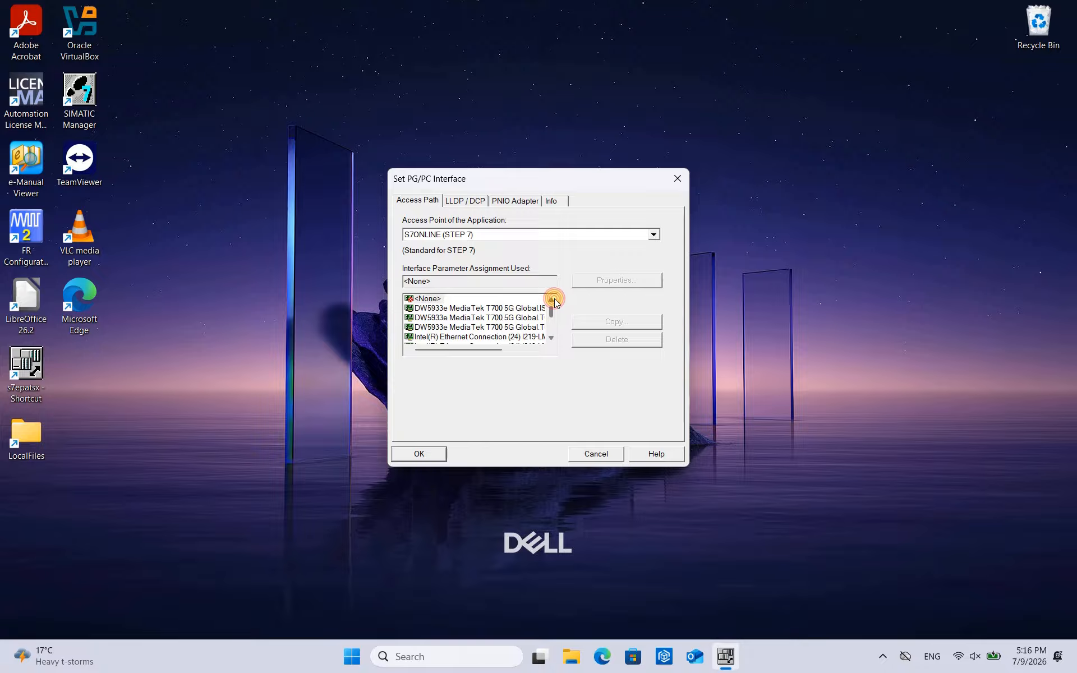
click(552, 339)
click(552, 339)
click(552, 338)
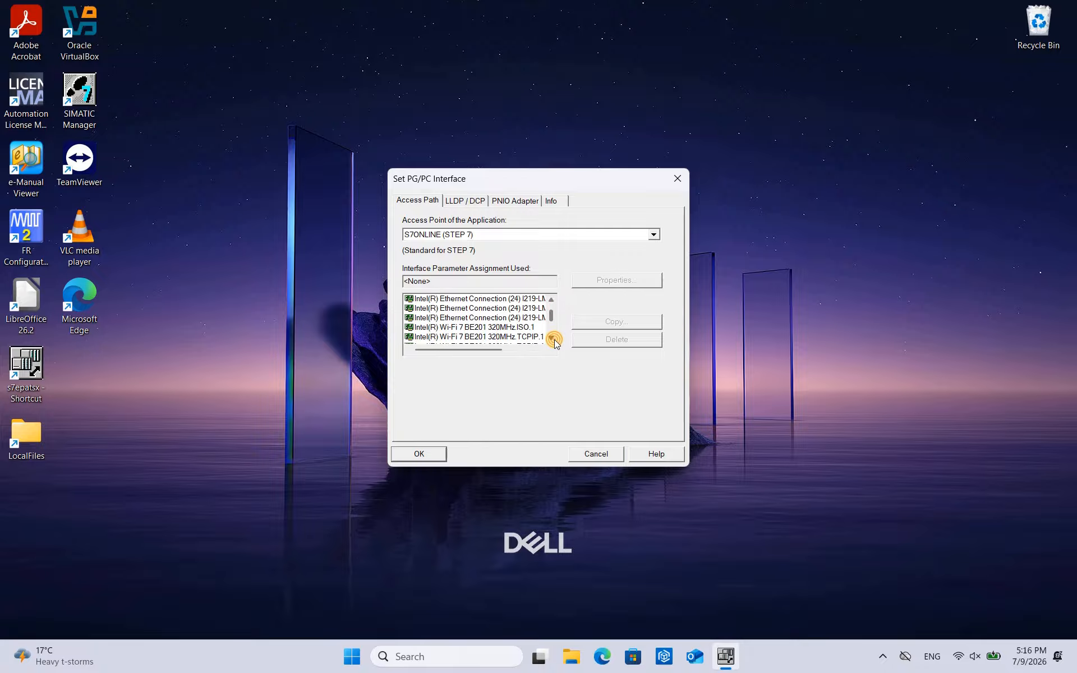
click(552, 338)
click(552, 339)
click(552, 338)
click(552, 338)
click(552, 339)
click(552, 339)
click(552, 339)
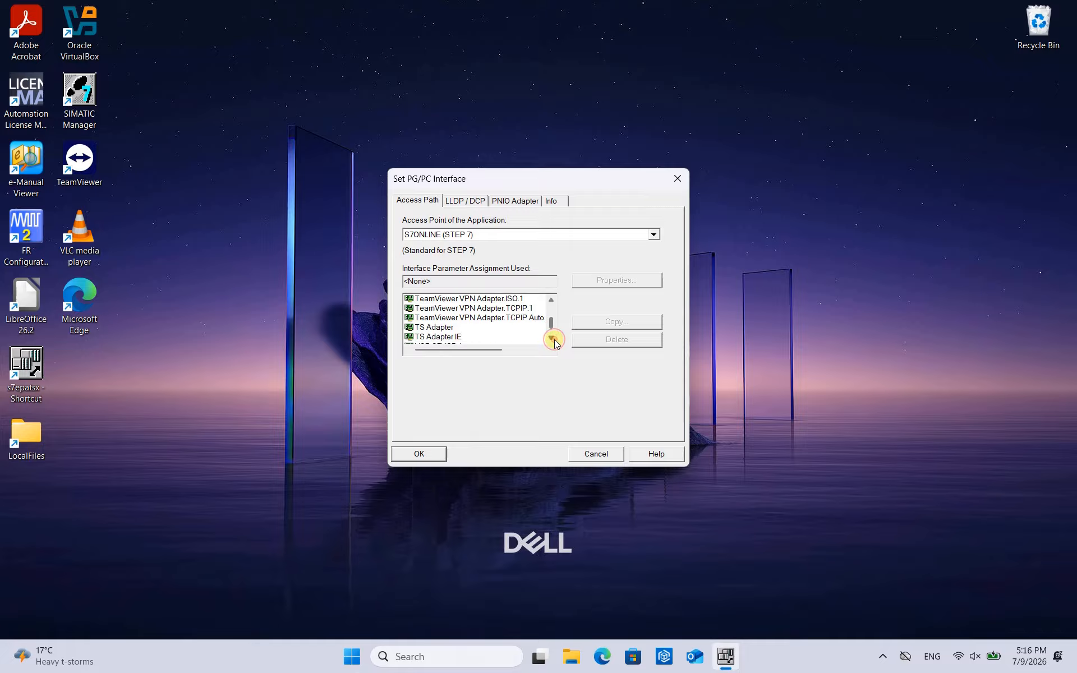
click(552, 338)
click(552, 338)
click(552, 339)
click(552, 299)
click(552, 300)
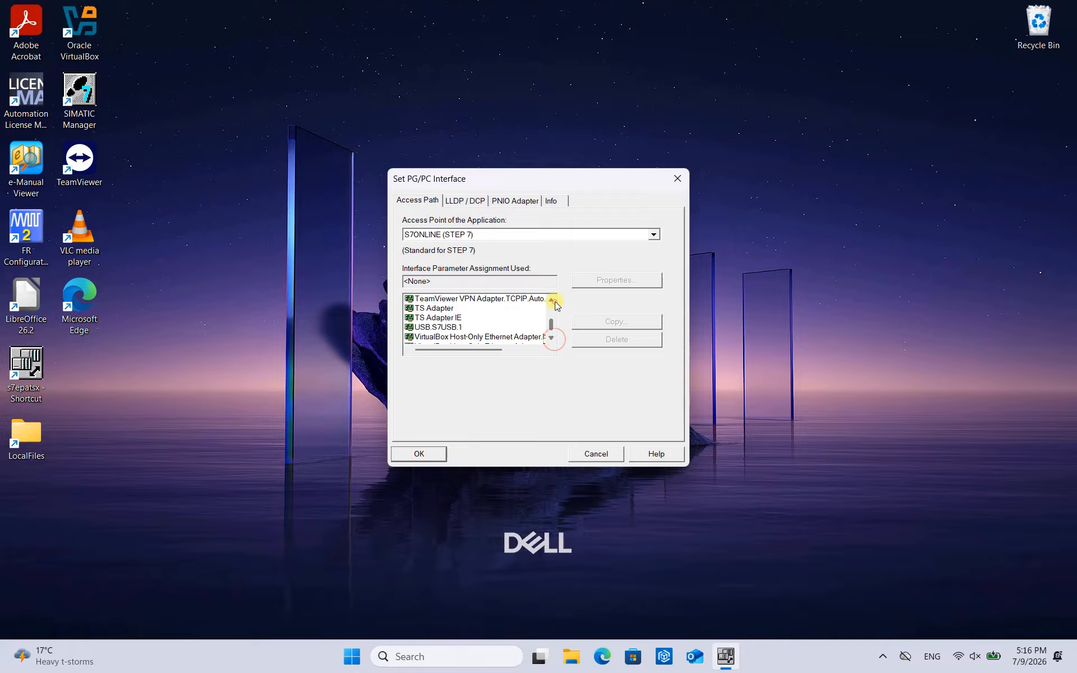
click(552, 300)
click(552, 300)
click(552, 300)
click(552, 302)
click(552, 302)
click(552, 302)
click(552, 301)
click(552, 302)
click(552, 301)
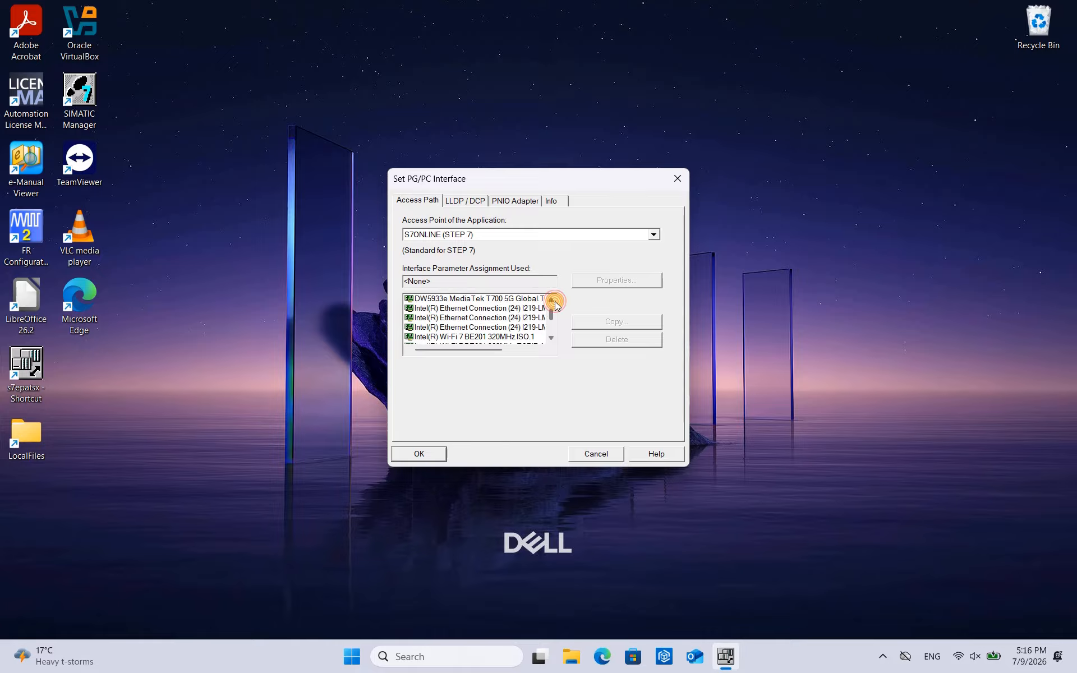
click(553, 302)
click(552, 302)
click(551, 339)
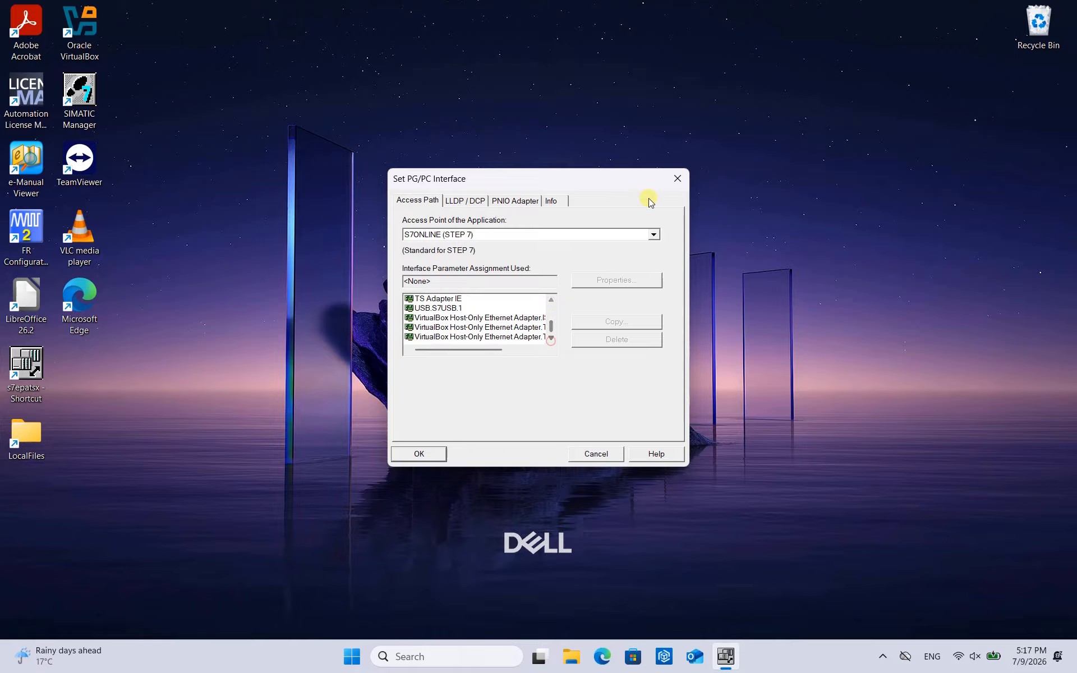
click(677, 184)
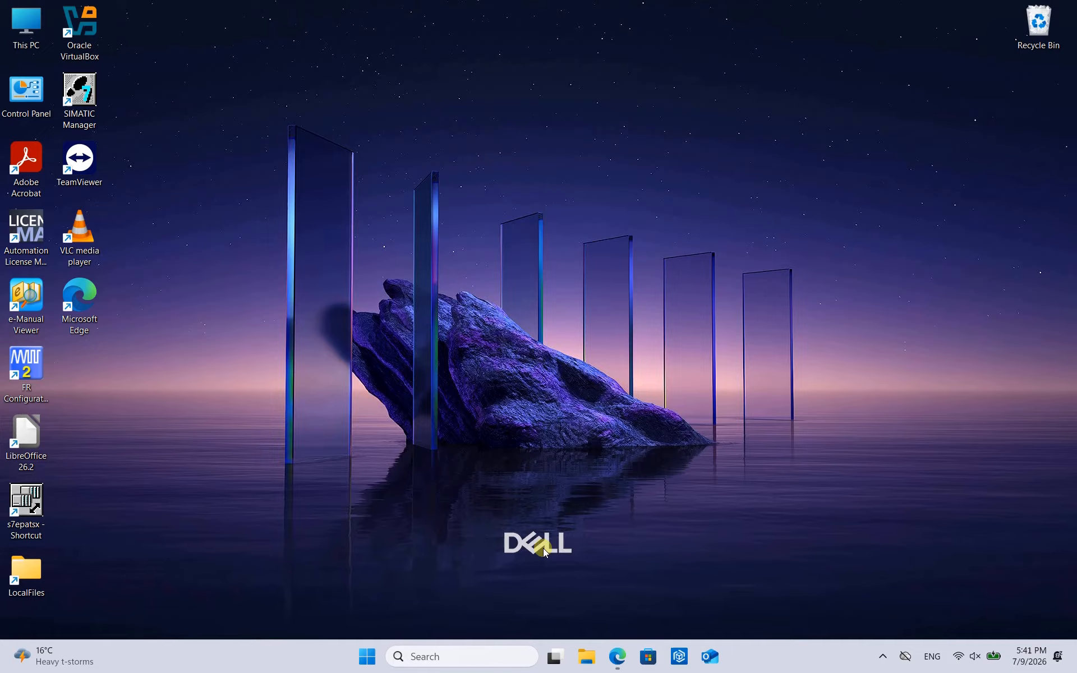
- Switch to Microsoft Edge to view the IBHNet:Troubleshooting wiki page, then minimize it
click(617, 655)
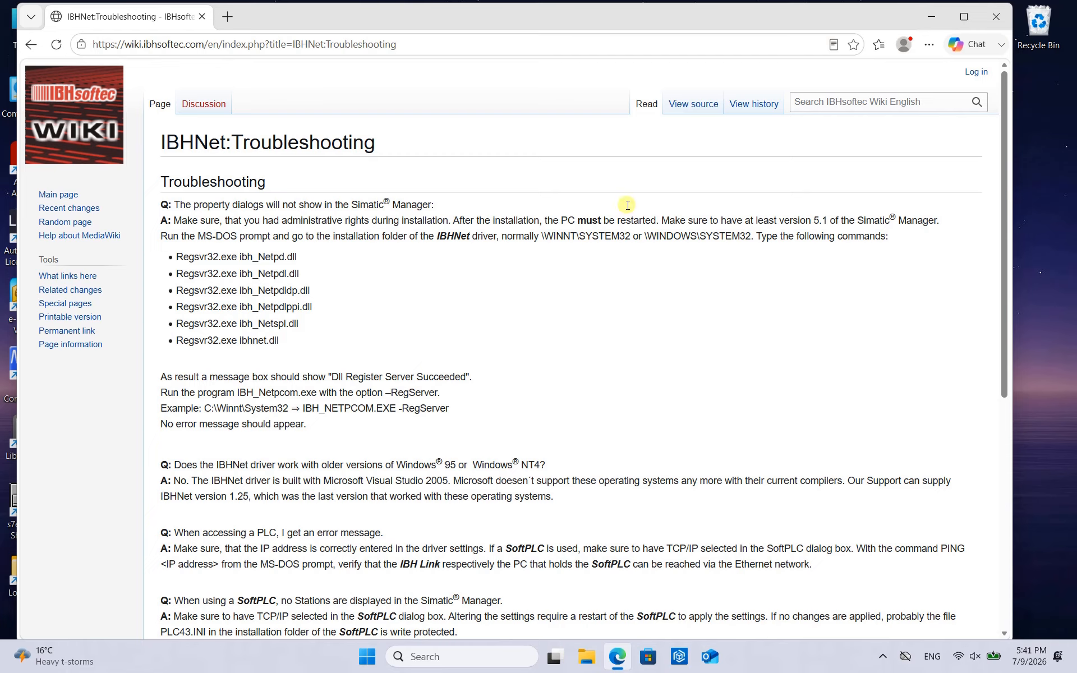
click(927, 21)
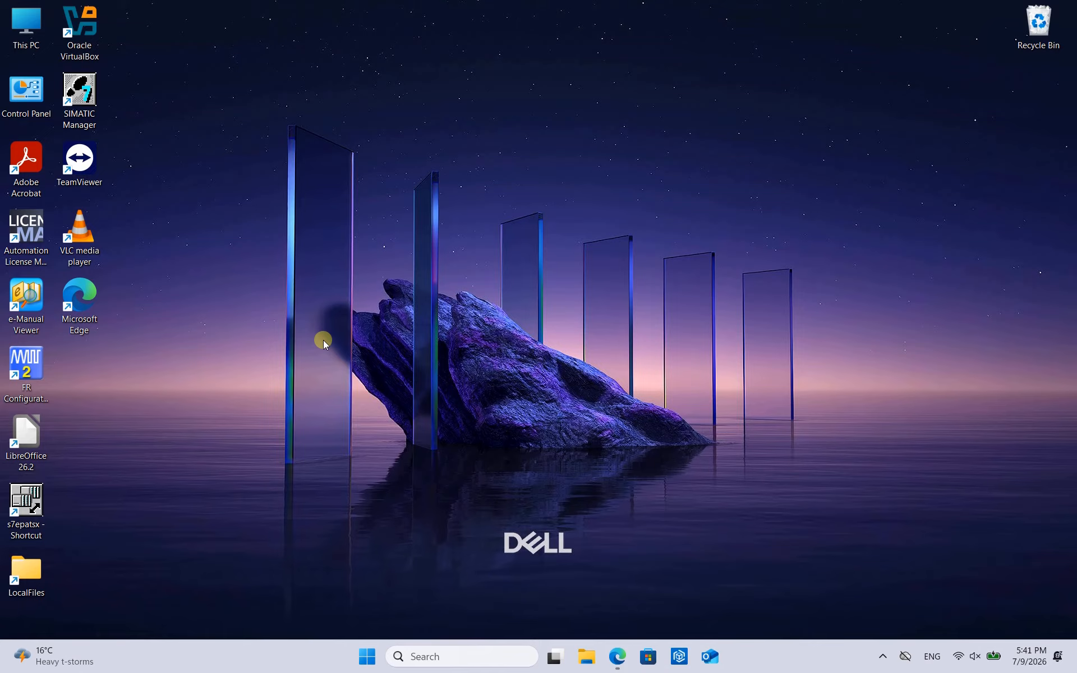
- Open the folder C:\Program Files\Common Files\Siemens in File Explorer
double_click(39, 29)
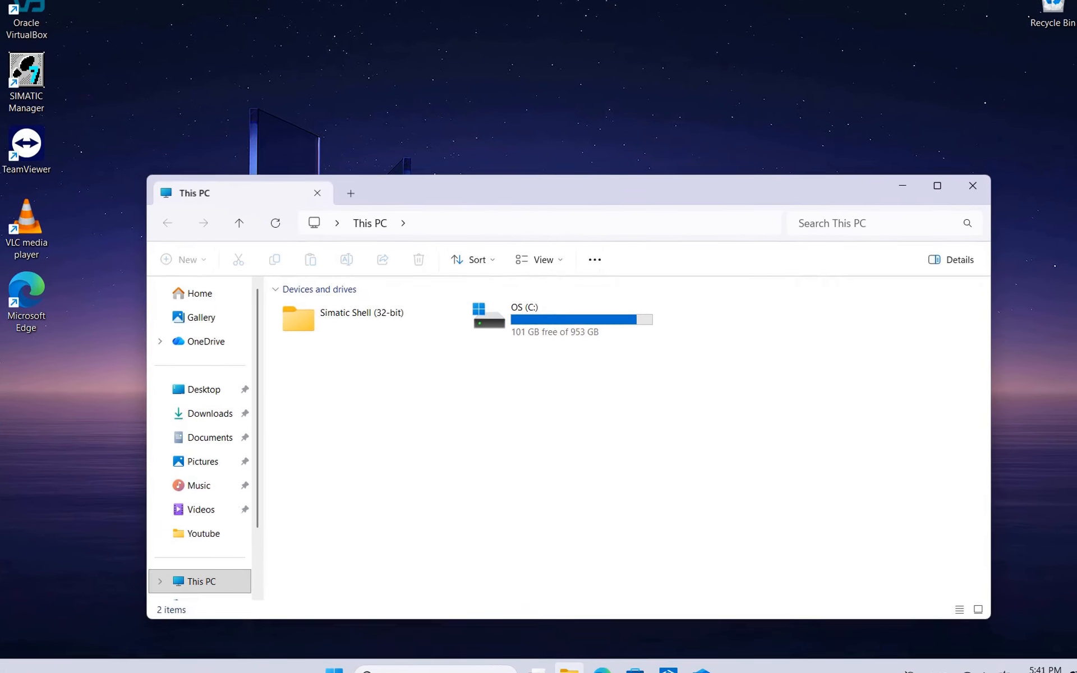
double_click(522, 314)
scroll(377, 389, down, 1)
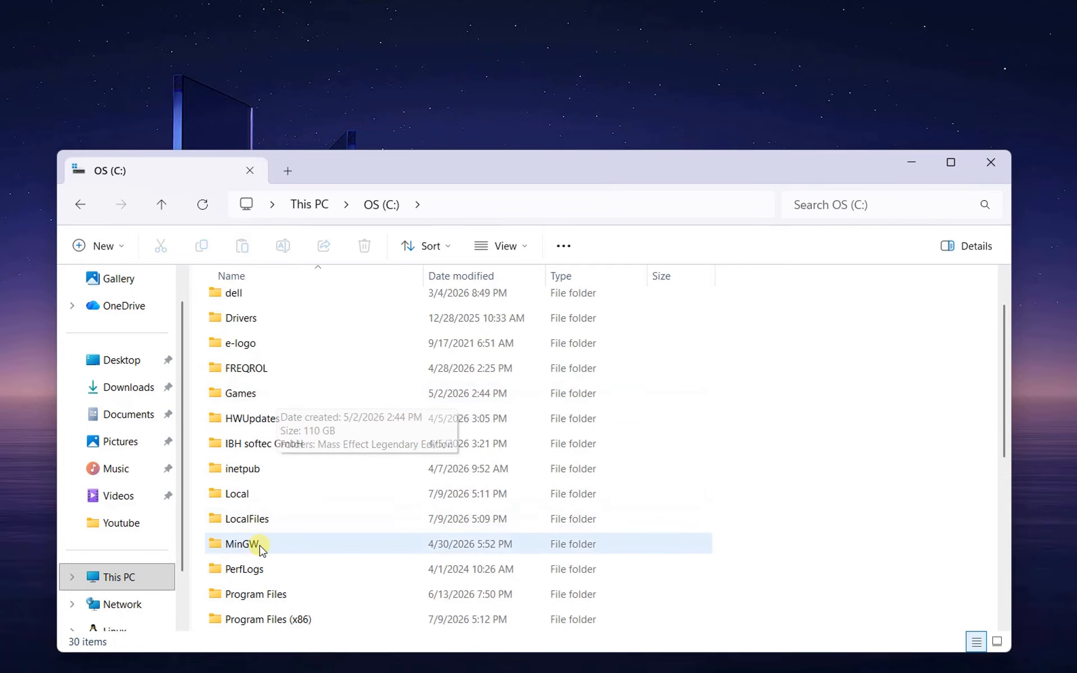
double_click(248, 599)
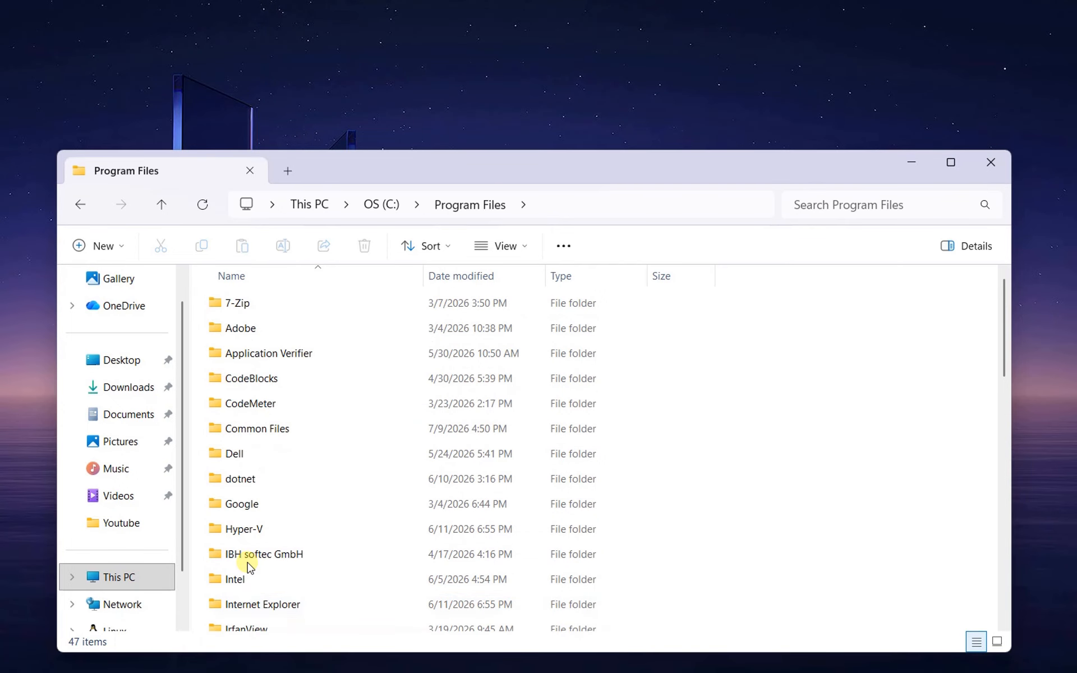
double_click(244, 430)
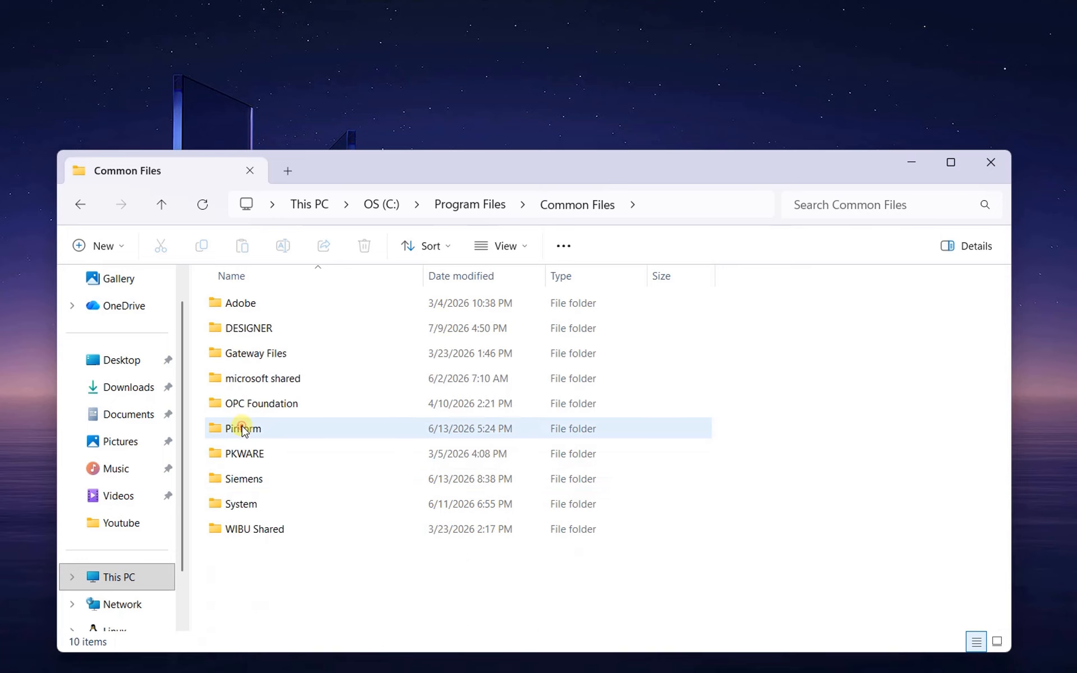
double_click(246, 490)
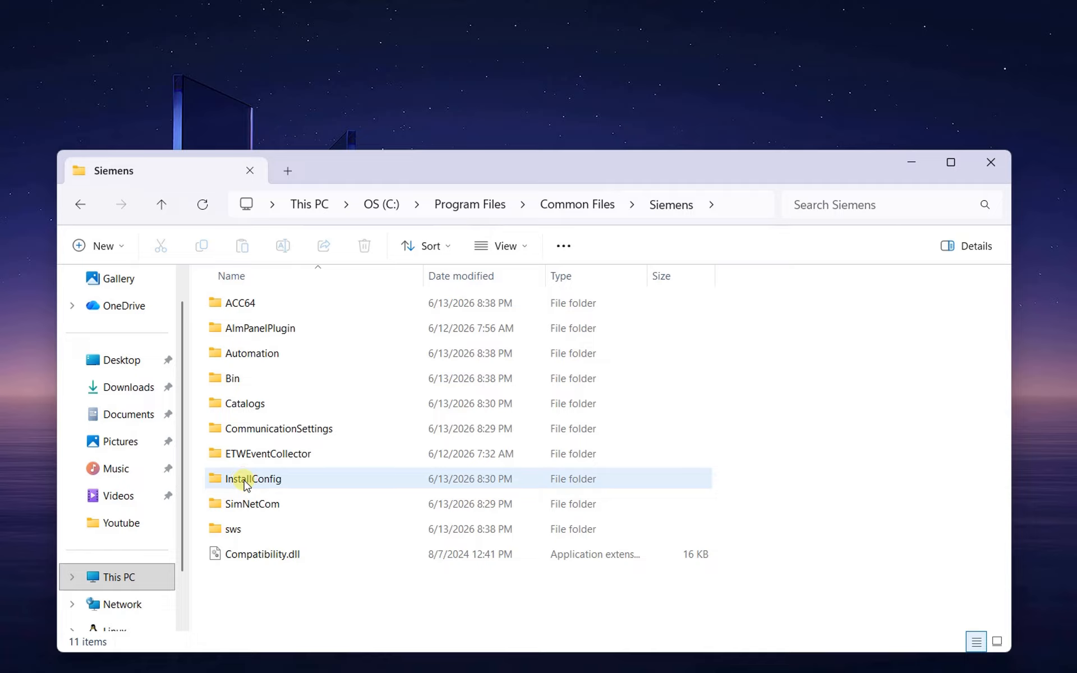
- Open Automation\Simatic OAM\meta\Boards and select the file Automation-OnlineAccess-BT-SIEBH02
double_click(257, 353)
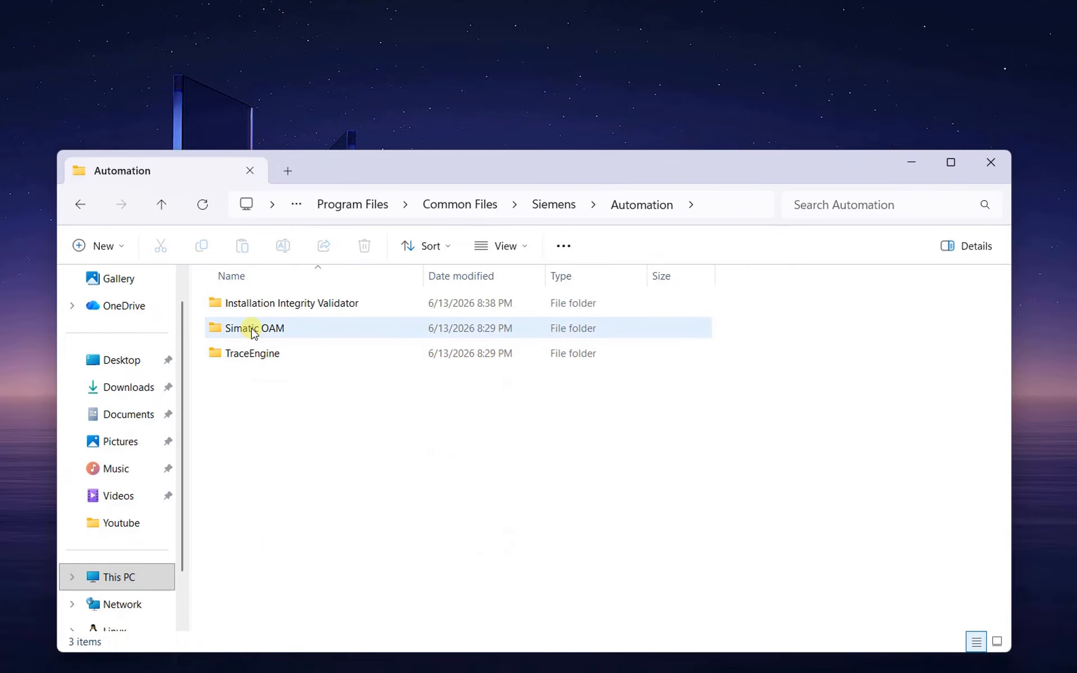
double_click(254, 330)
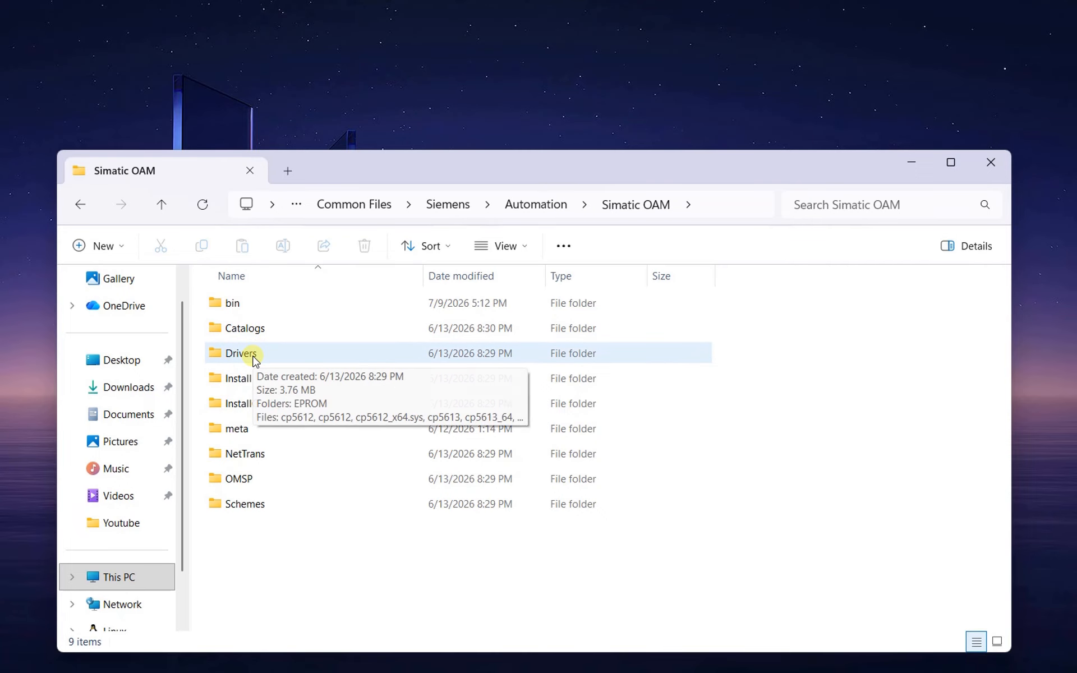
double_click(250, 429)
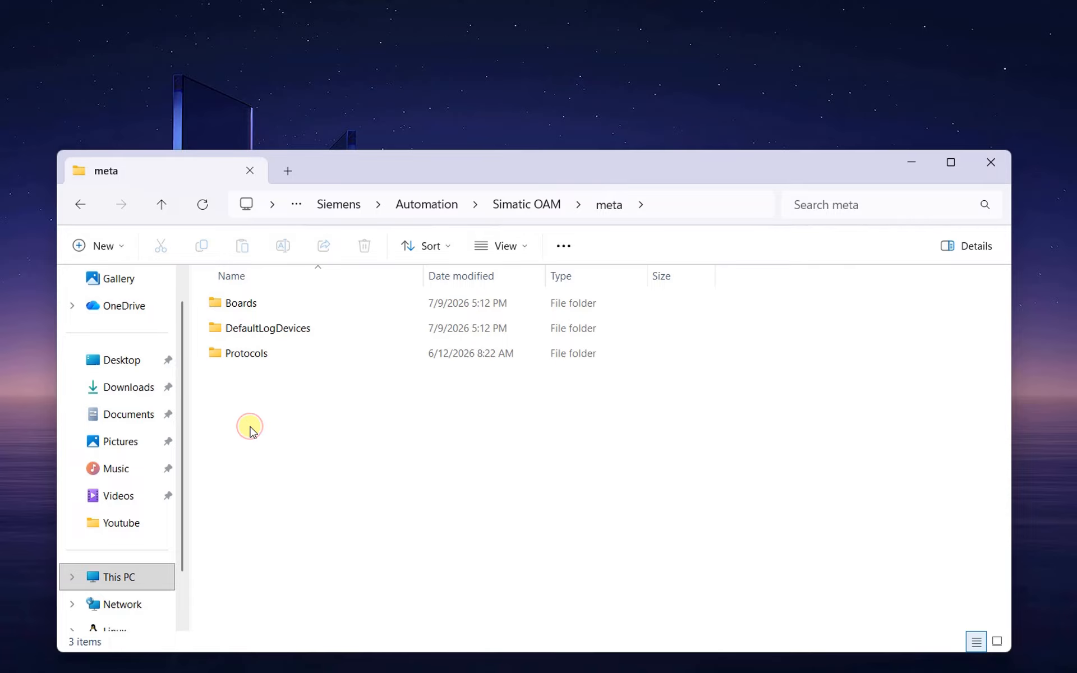
double_click(244, 305)
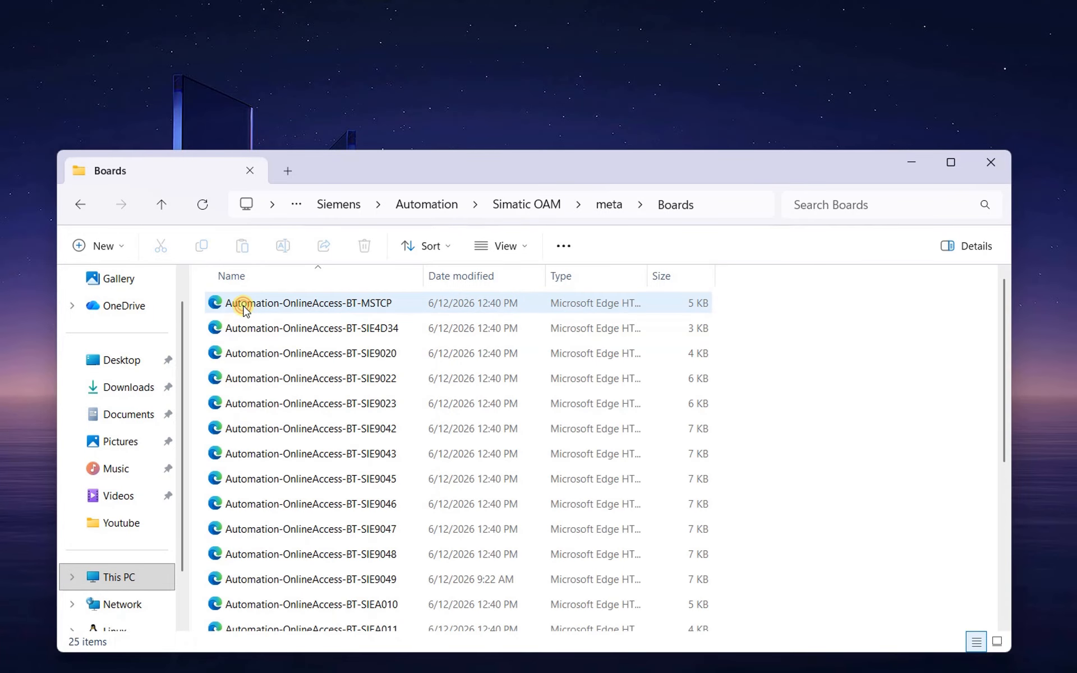
scroll(252, 337, down, 4)
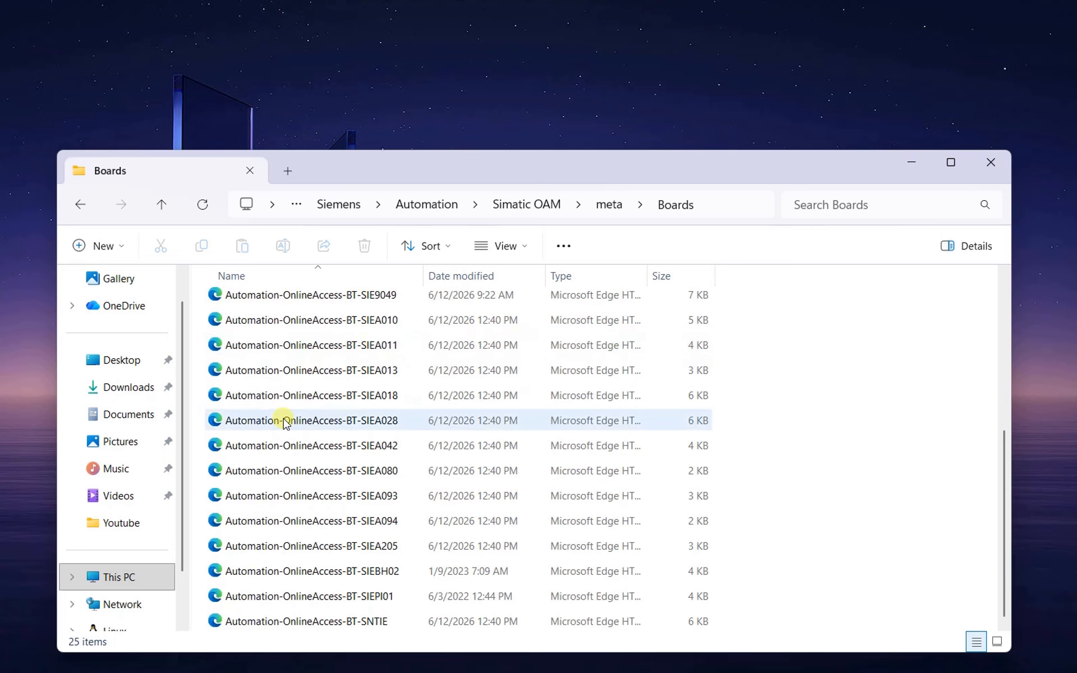
click(278, 570)
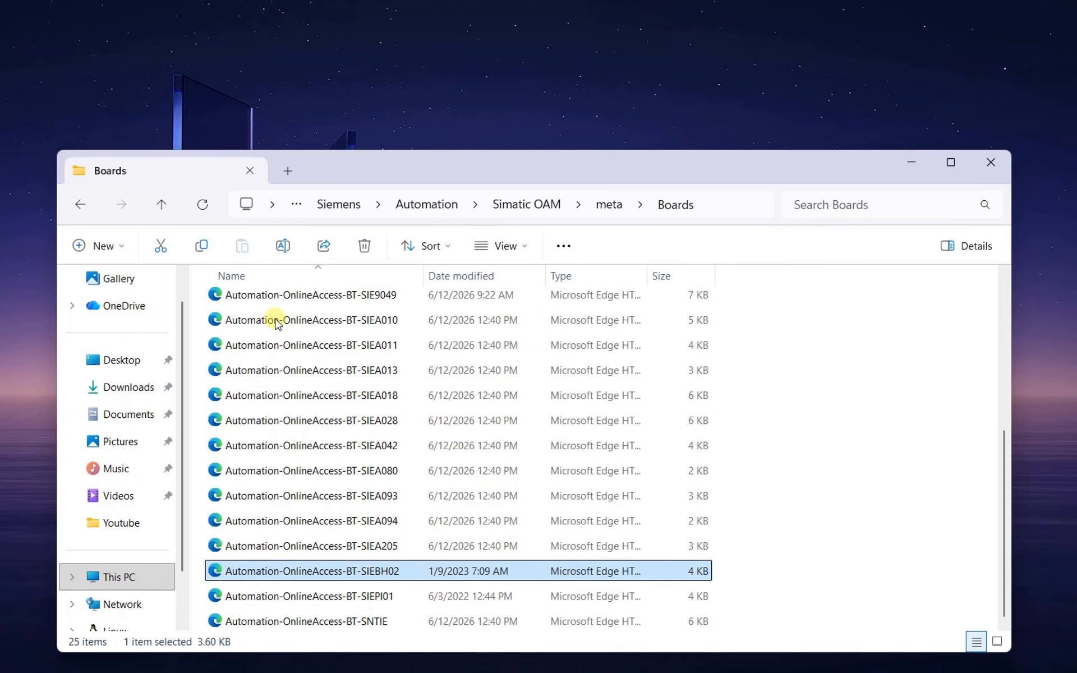
- Create a new folder named ibh on the desktop and open it
right_click(193, 4)
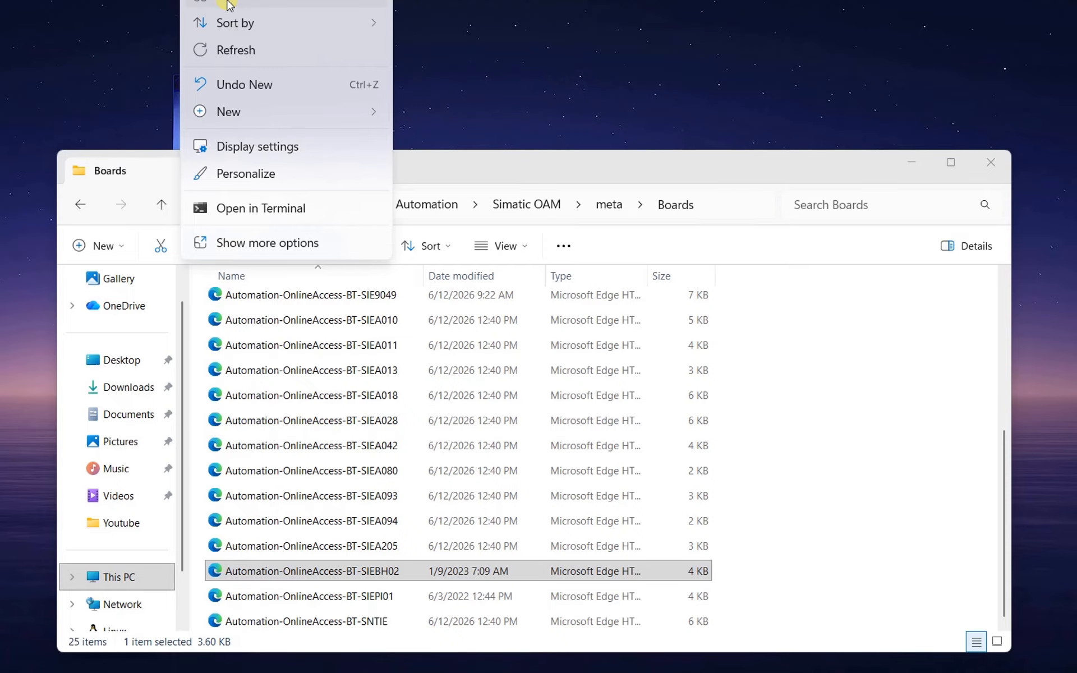
mouse_move(263, 110)
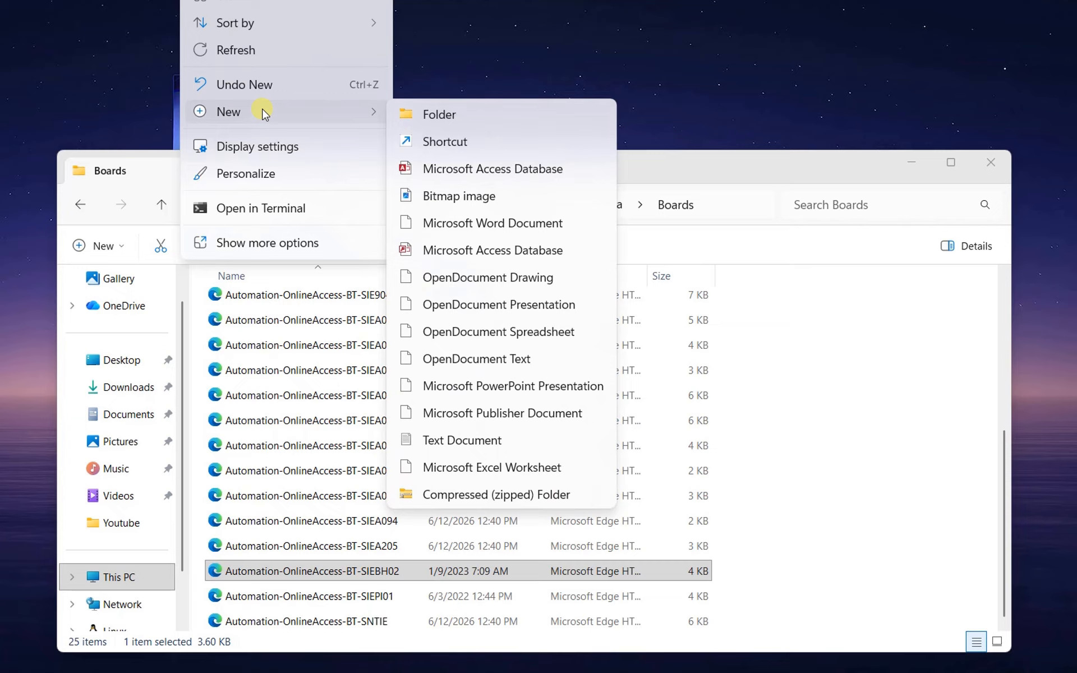
click(428, 112)
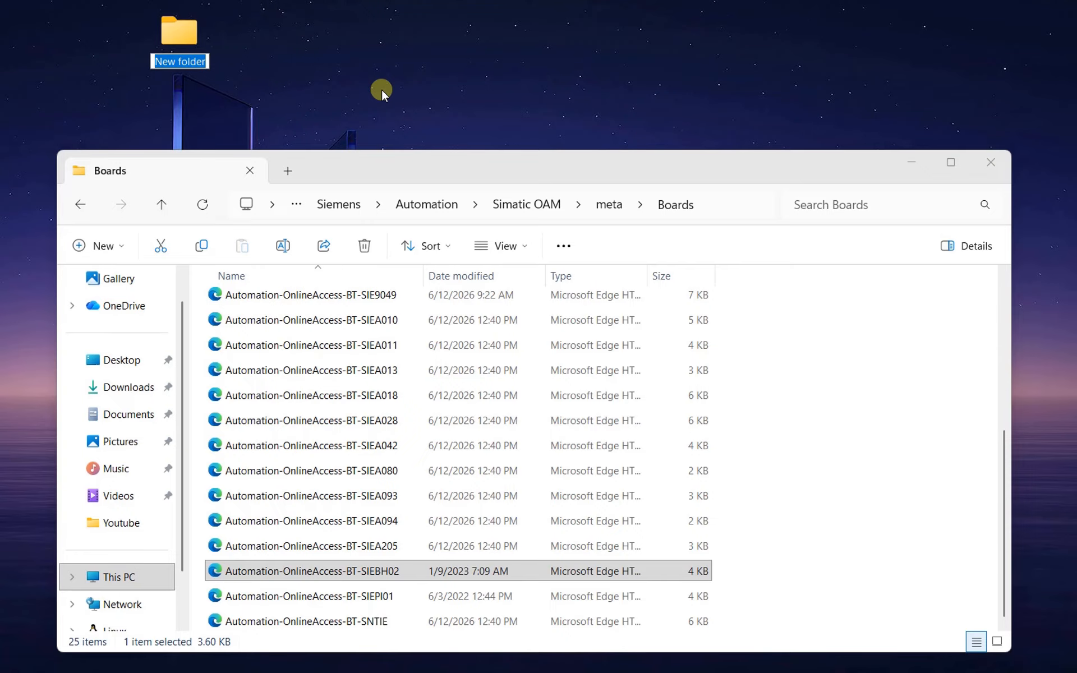
text(ibh)
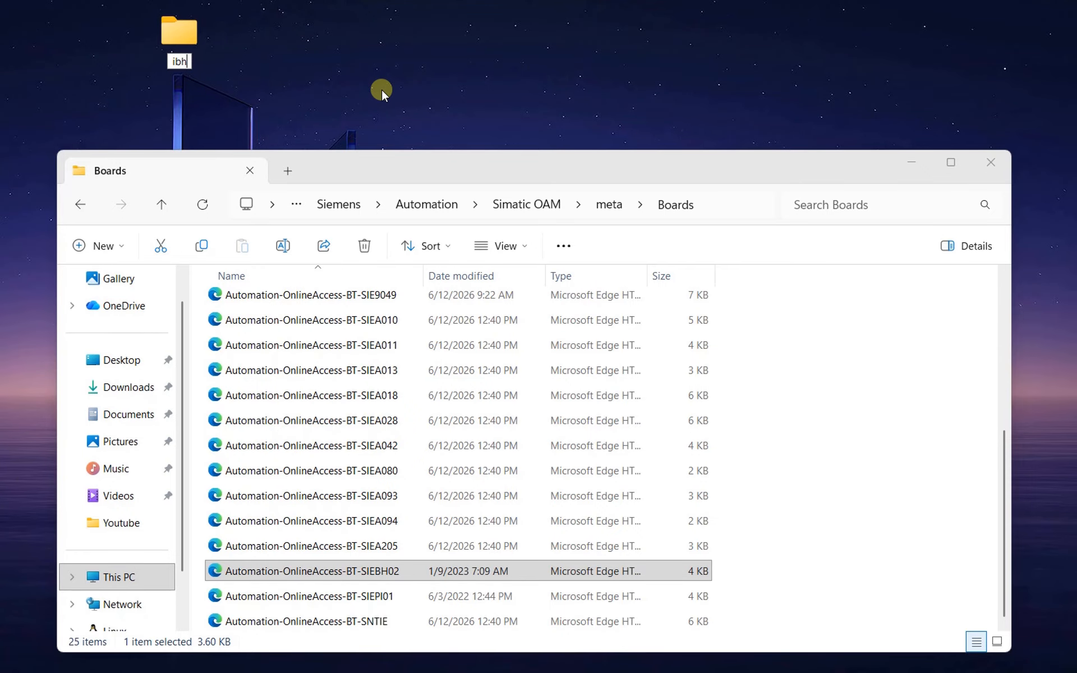
key(Return)
key(Return)
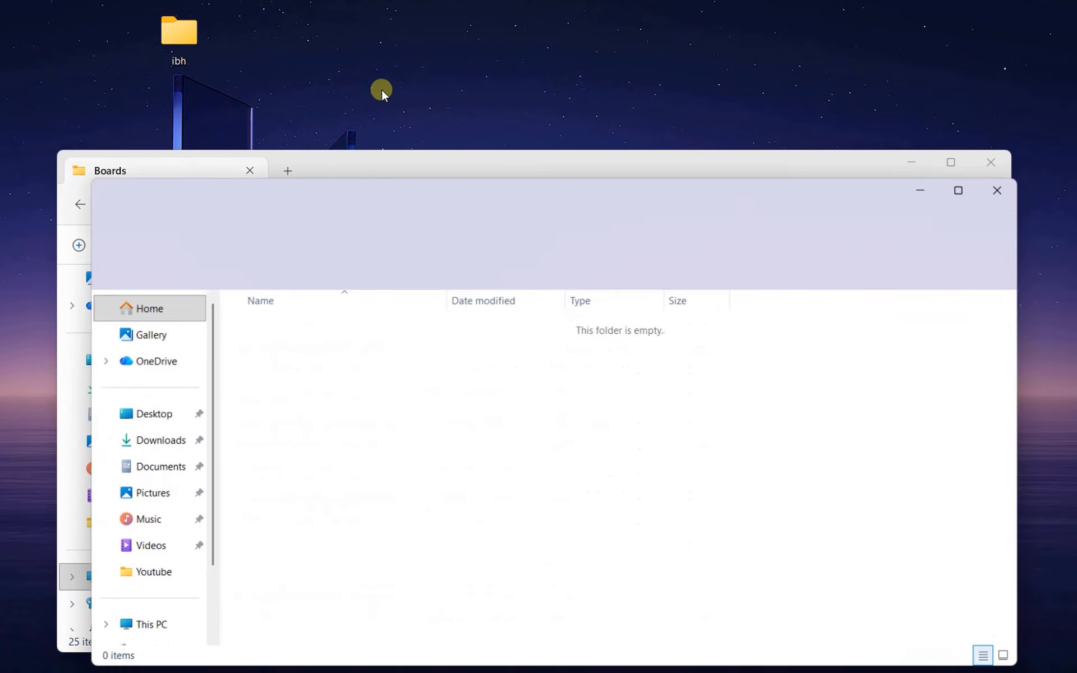
- Copy Automation-OnlineAccess-BT-SIEBH02 from the Boards folder into the ibh folder, with both windows arranged side by side
drag(403, 199, 557, 24)
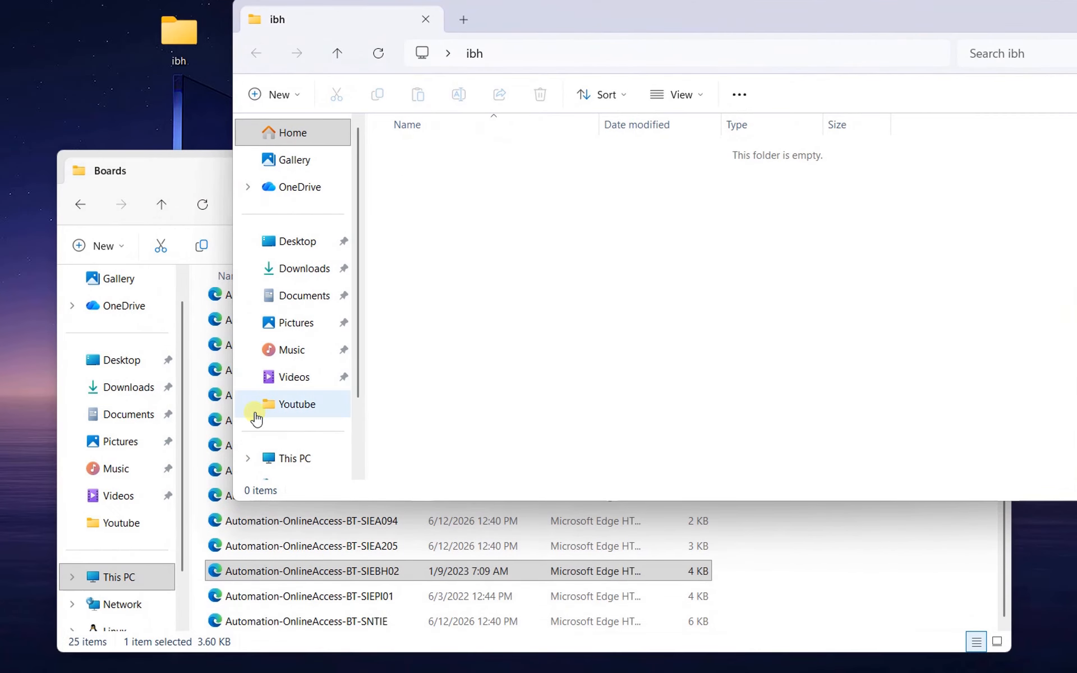
click(245, 571)
drag(245, 570, 581, 287)
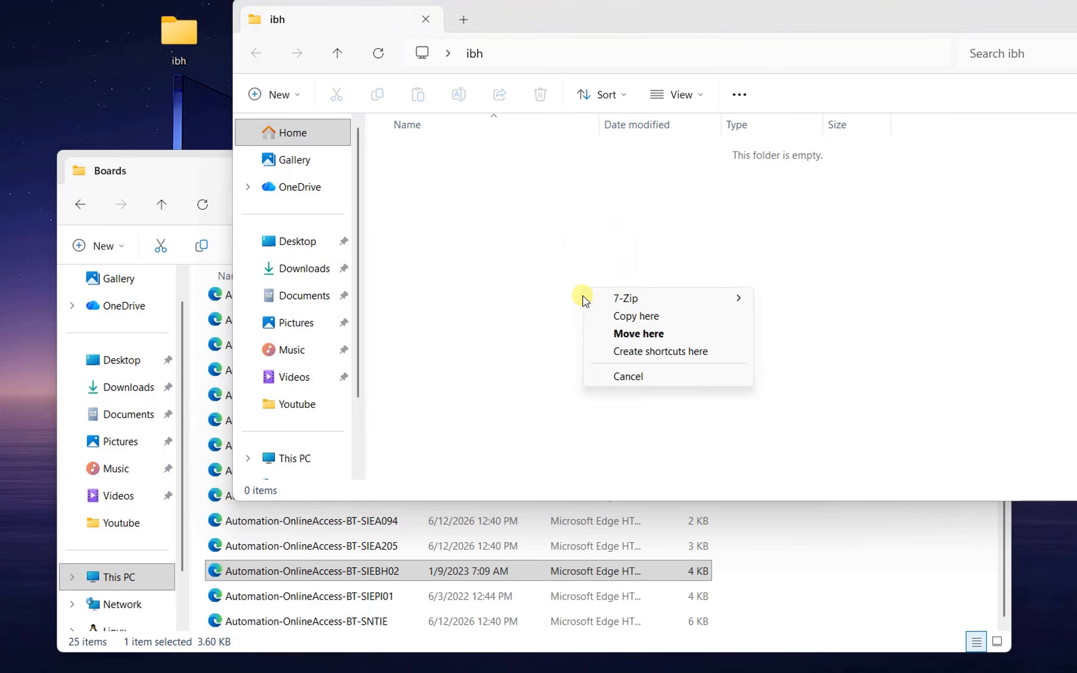
click(626, 317)
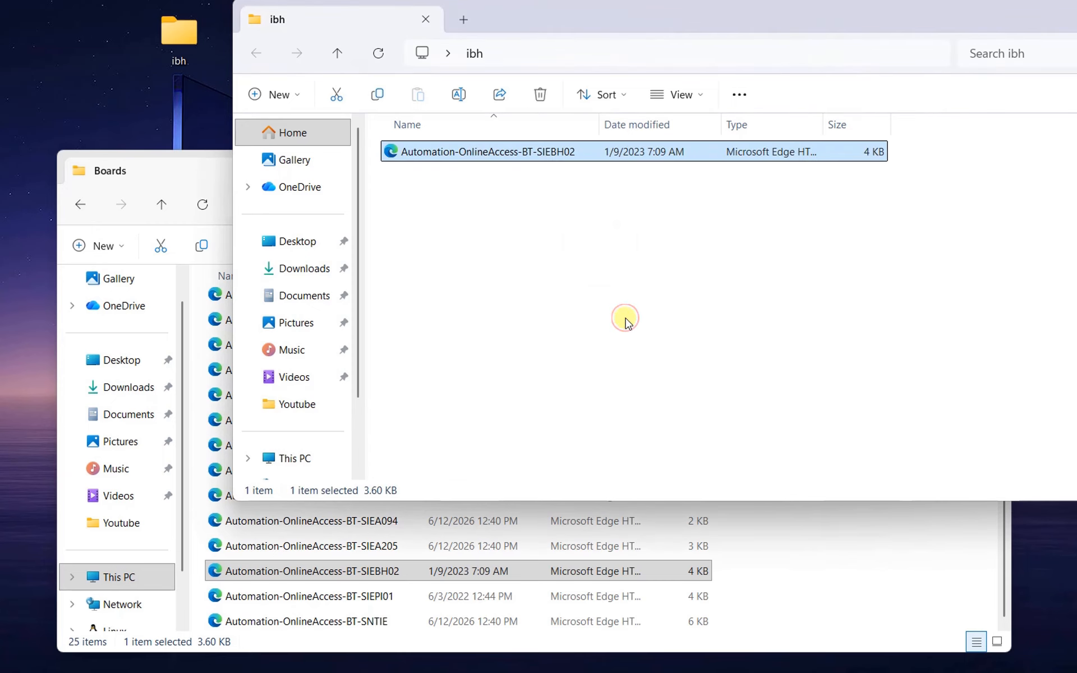
- Switch from the Boards folder to the DefaultLogDevices folder under Simatic OAM\meta
click(218, 179)
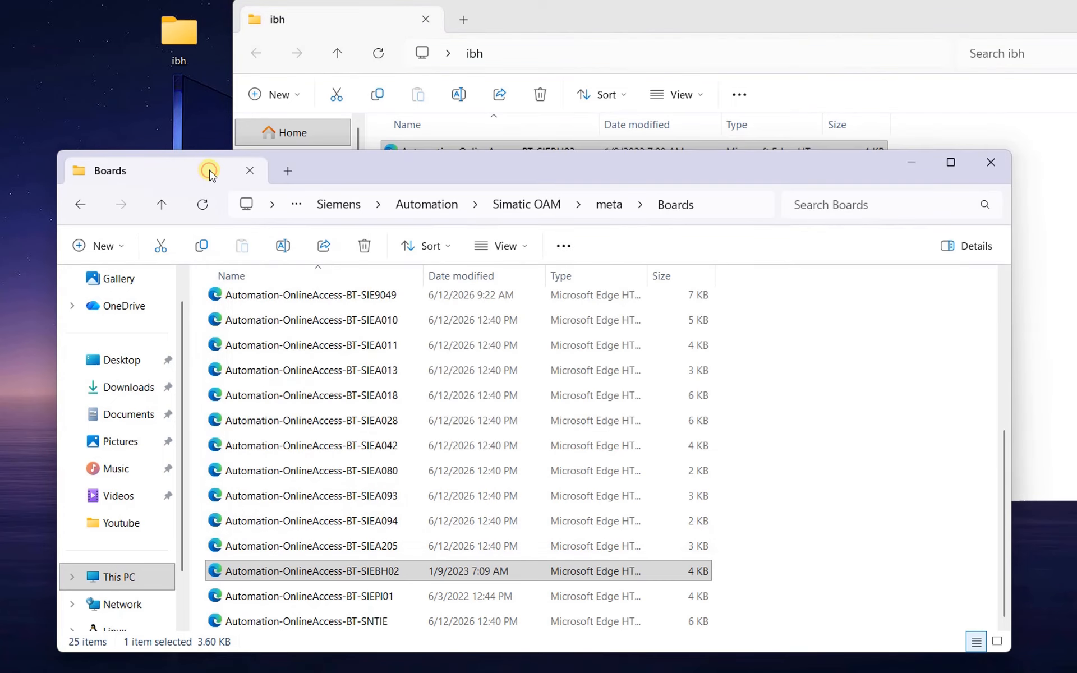
click(604, 207)
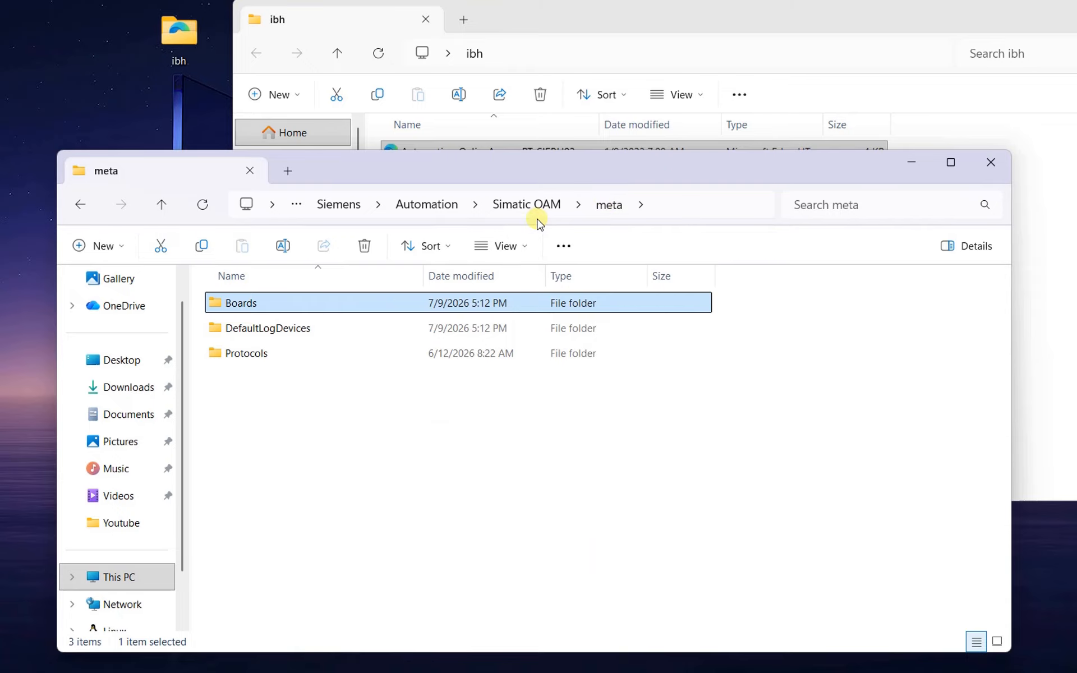
double_click(295, 329)
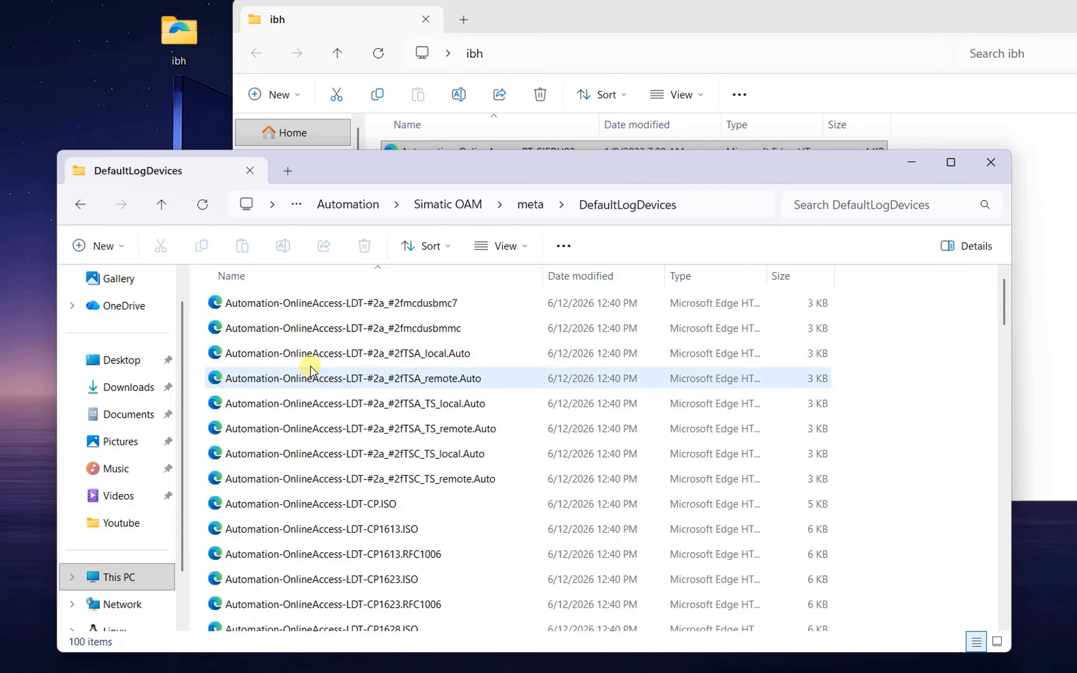
- Copy the Automation-OnlineAccess-LDT-IBHNet MPI, PPI and PROFIBUS files from DefaultLogDevices into the ibh folder, and close the source window
scroll(314, 370, down, 8)
scroll(332, 375, down, 10)
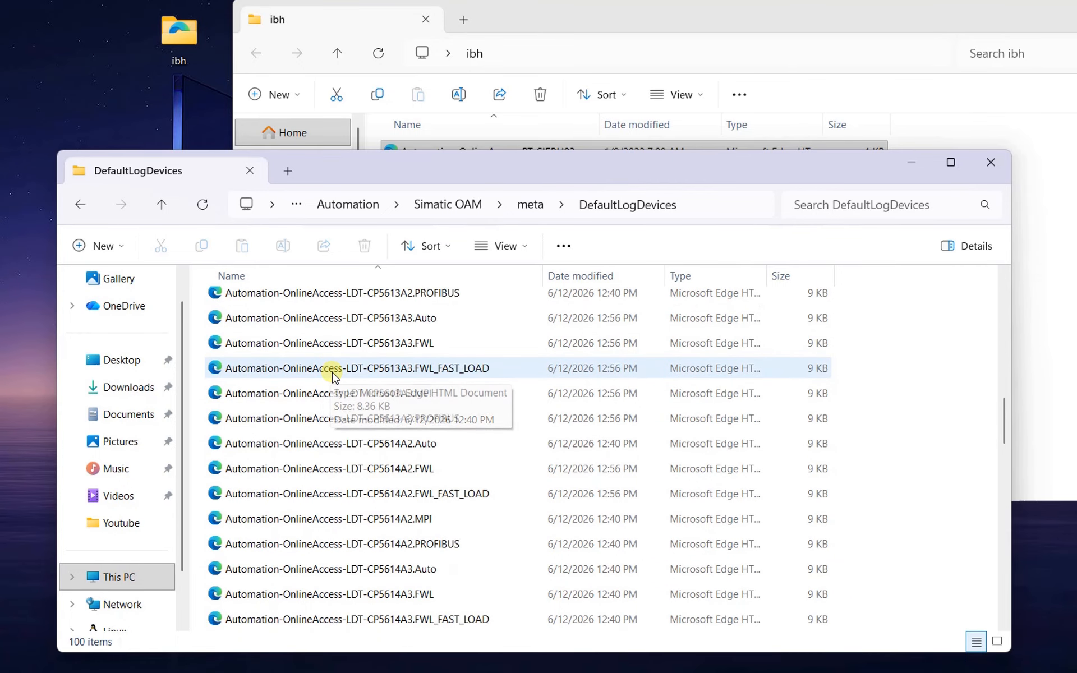
click(445, 400)
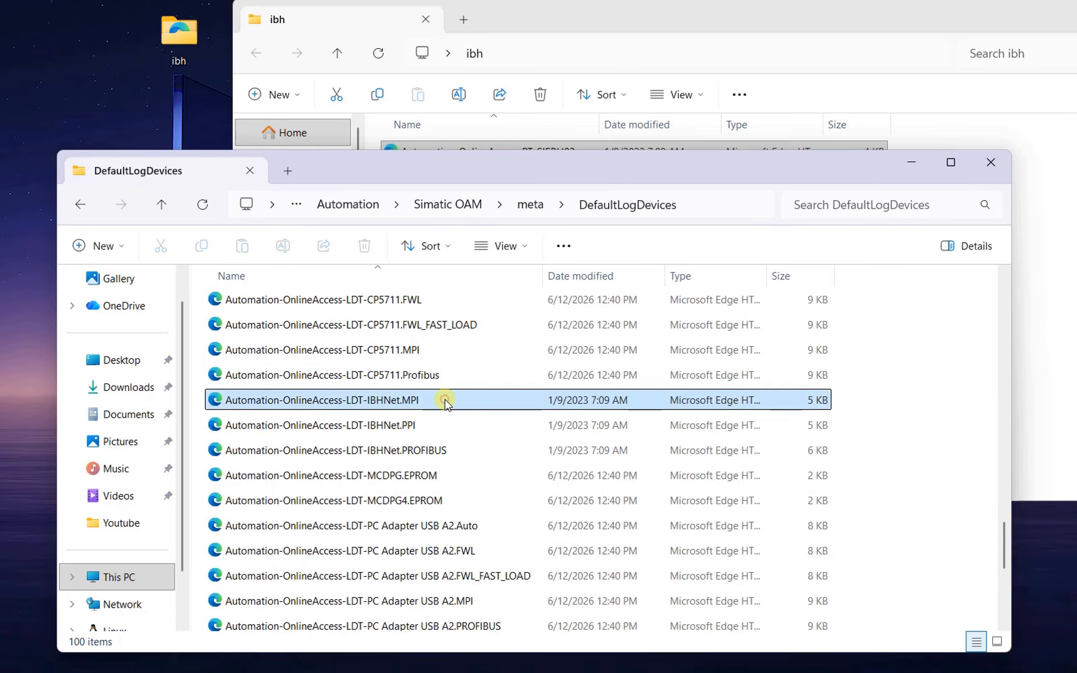
shift+click(429, 449)
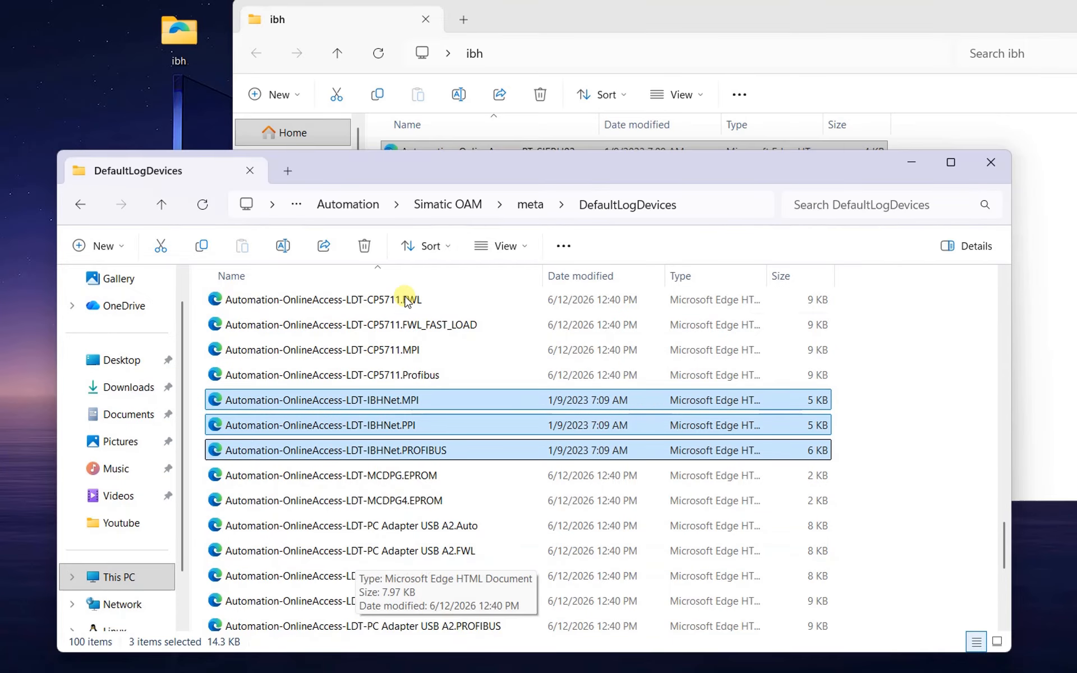
drag(443, 185, 435, 257)
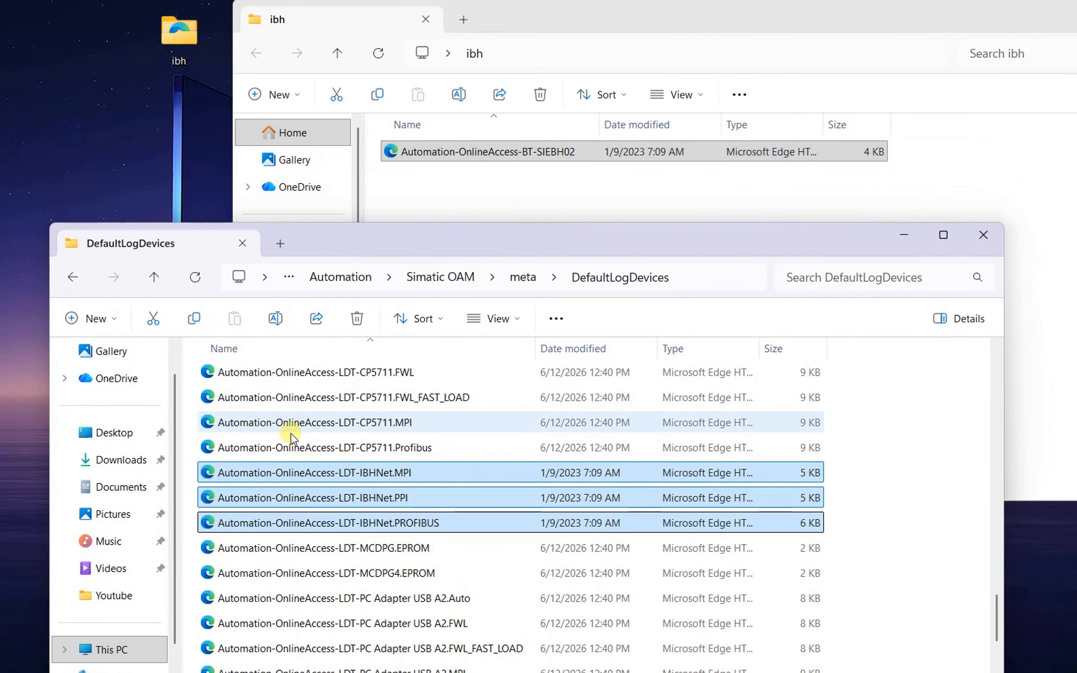
drag(258, 477, 472, 197)
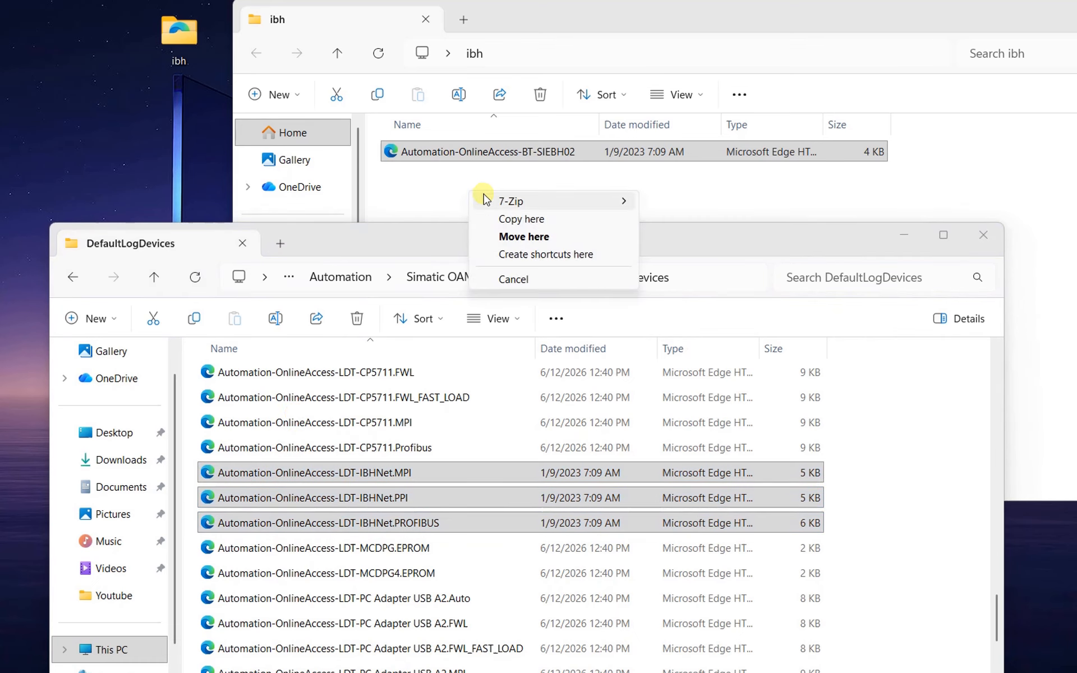
click(513, 219)
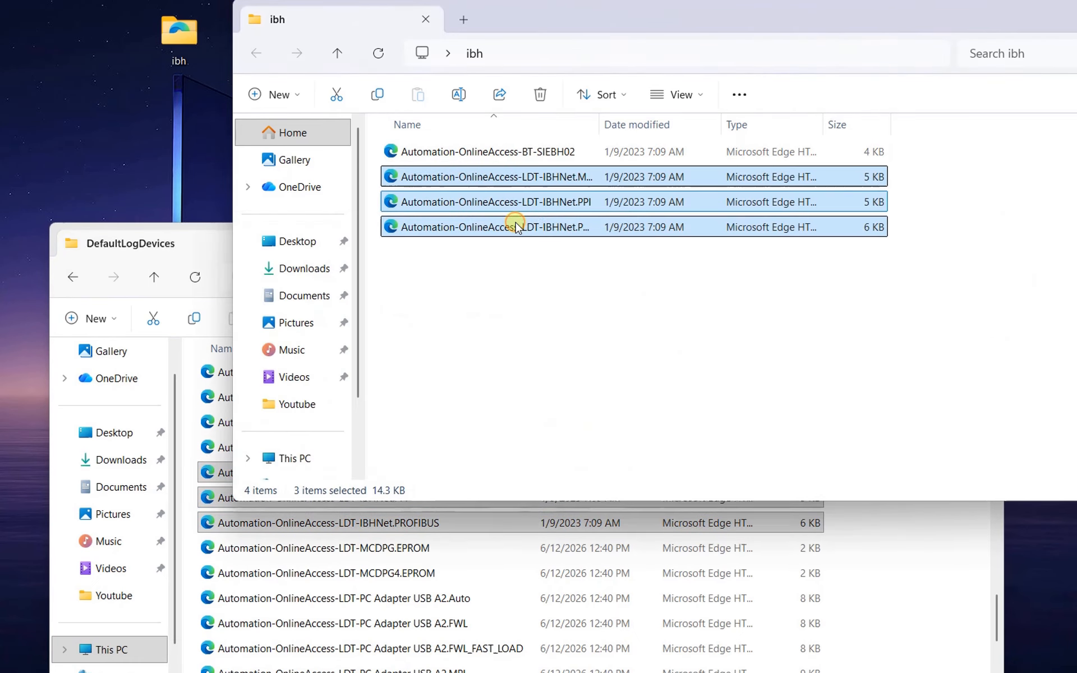
click(219, 248)
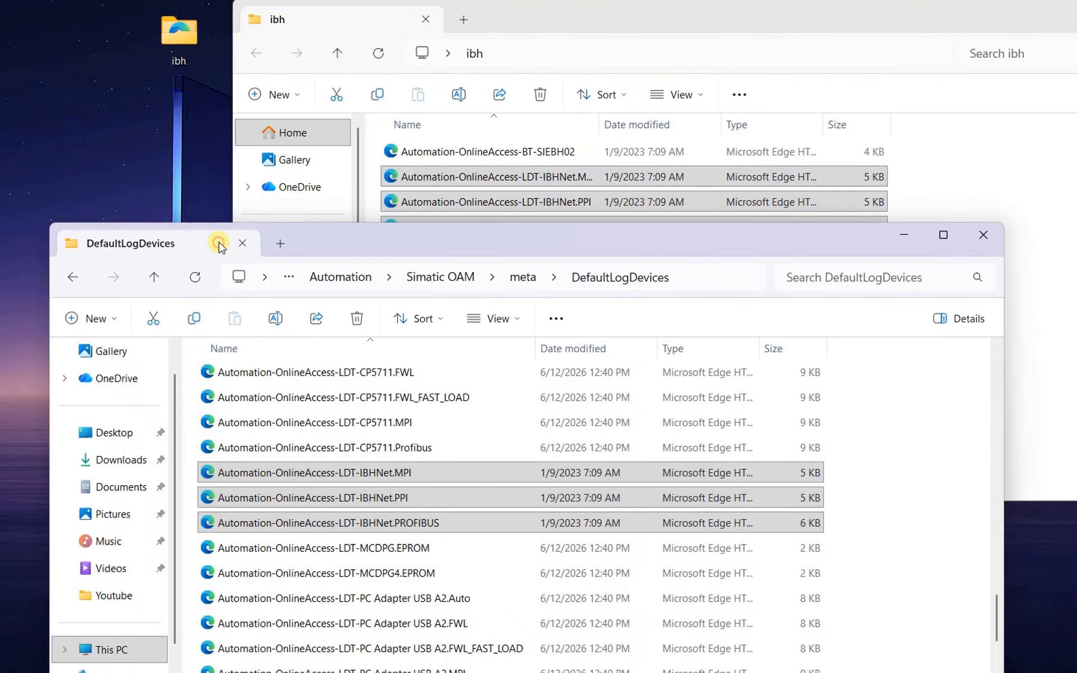
click(980, 236)
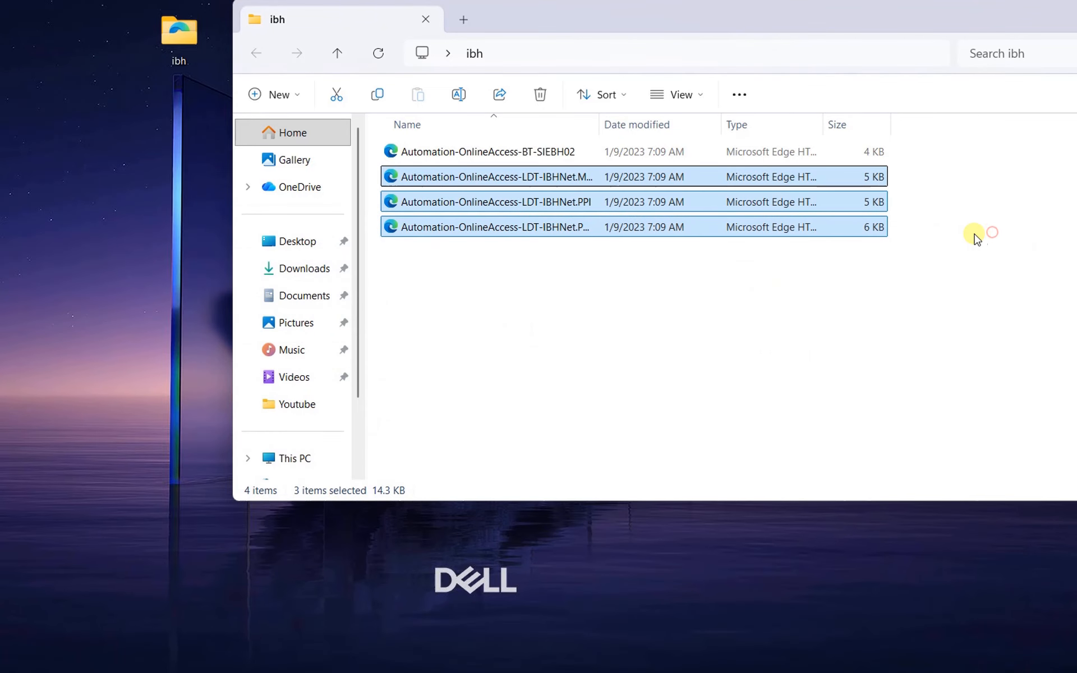
- Reposition the ibh window on the desktop and widen its Name column to show the full file names
drag(768, 18, 723, 4)
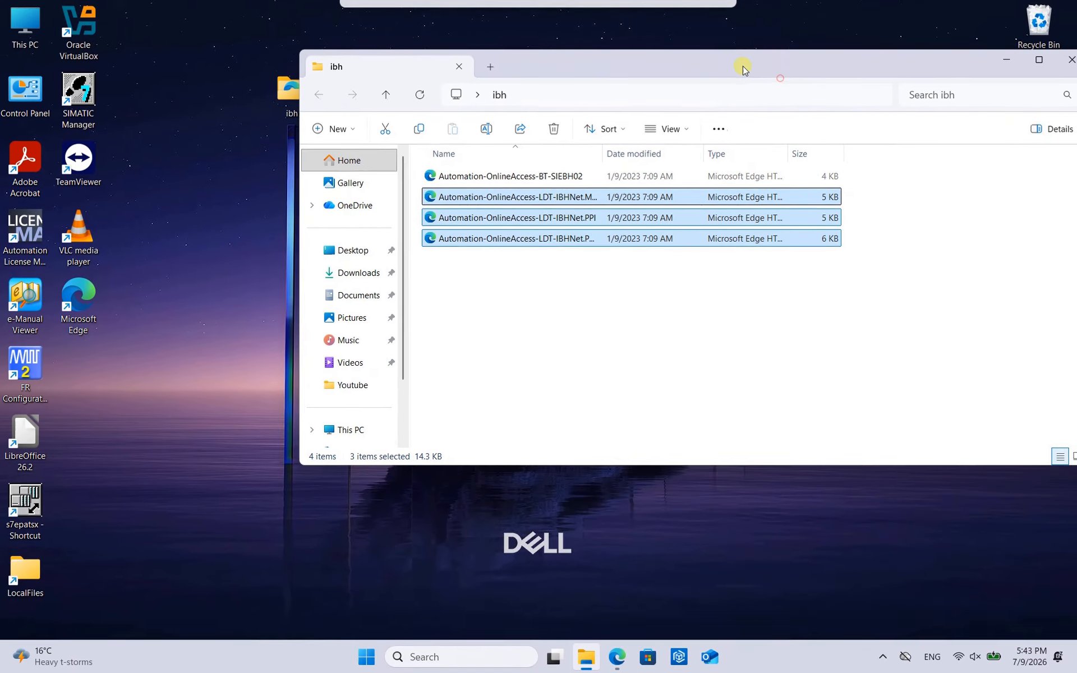
drag(743, 66, 695, 40)
click(544, 319)
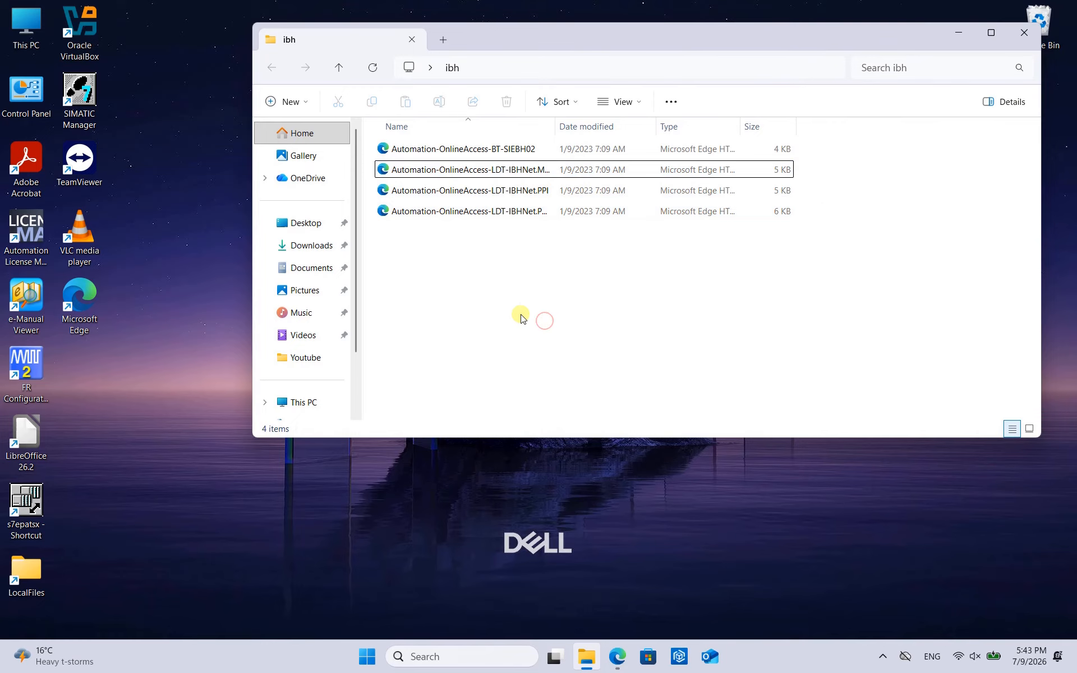
click(523, 149)
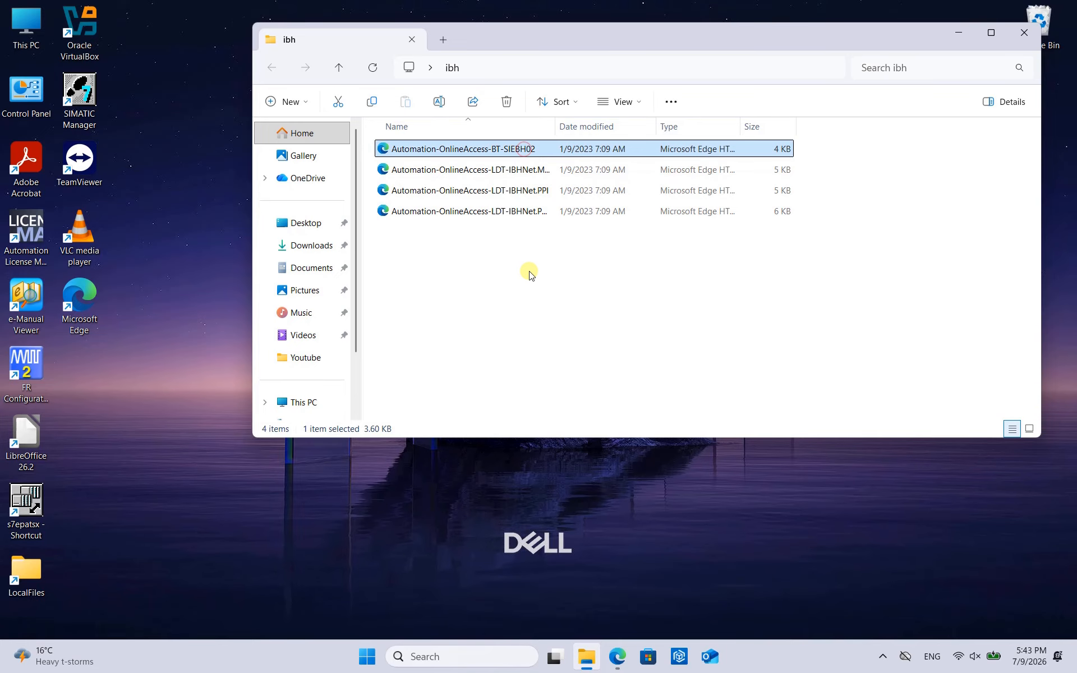
drag(555, 127, 596, 128)
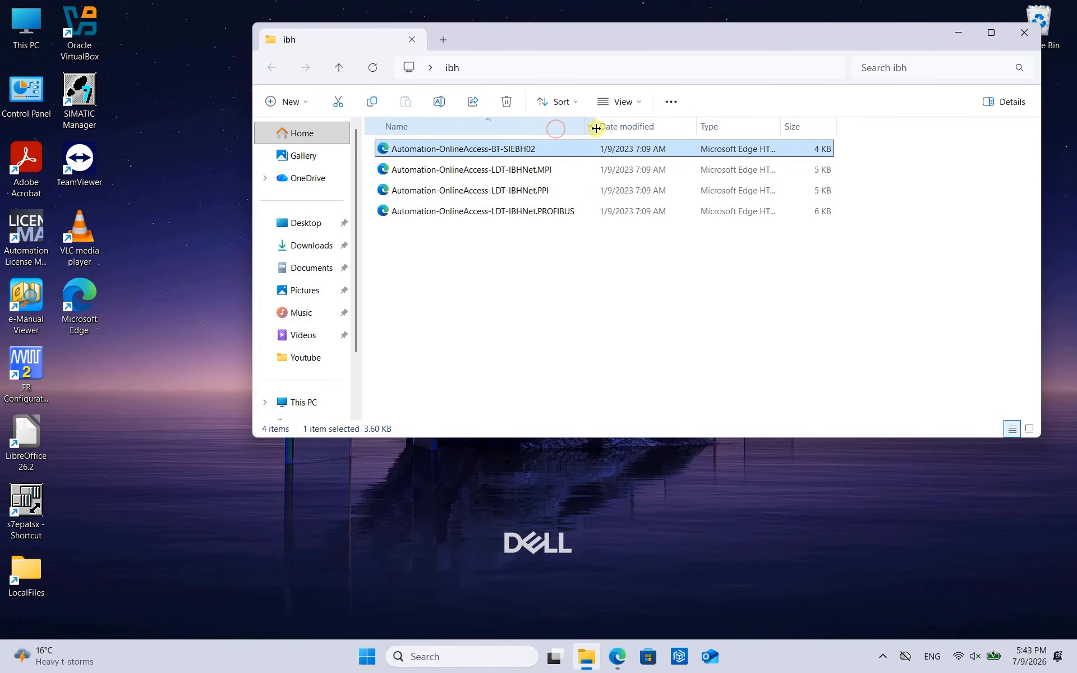
click(502, 312)
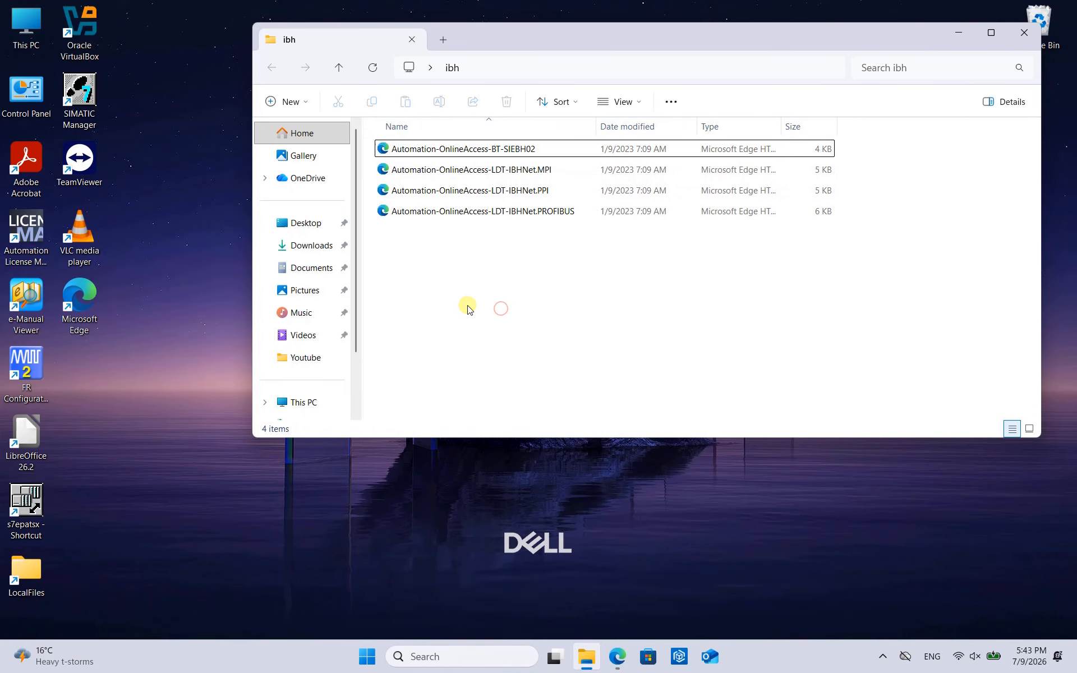
- Open the folder C:\ProgramData\Siemens in a second File Explorer window placed over the ibh window
double_click(41, 35)
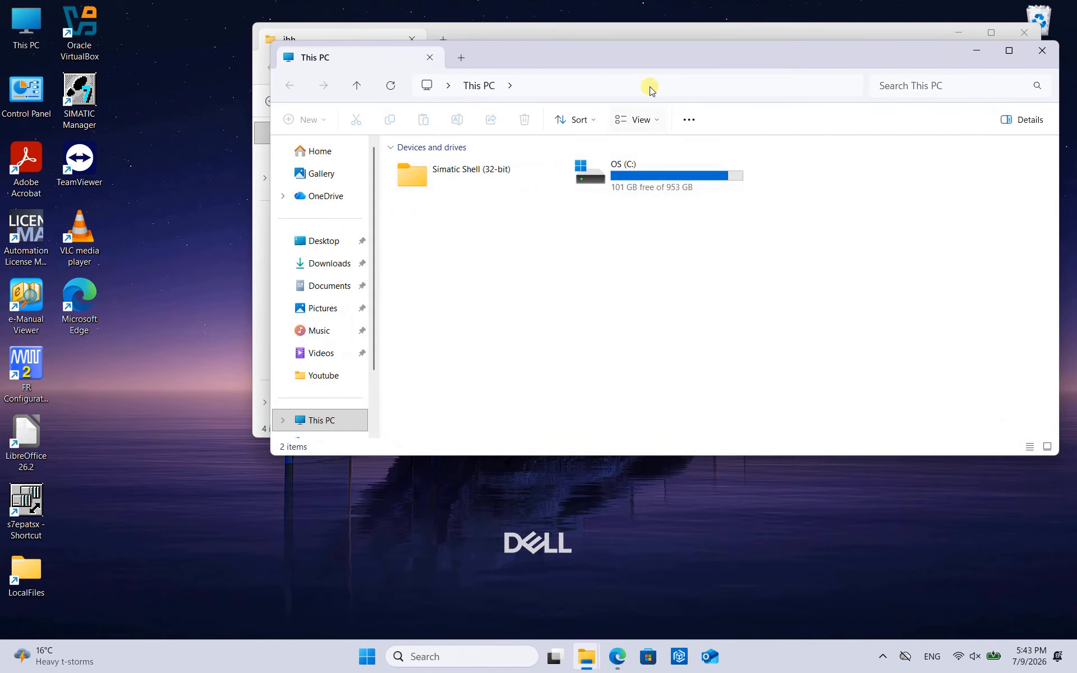
drag(630, 60, 524, 158)
click(546, 272)
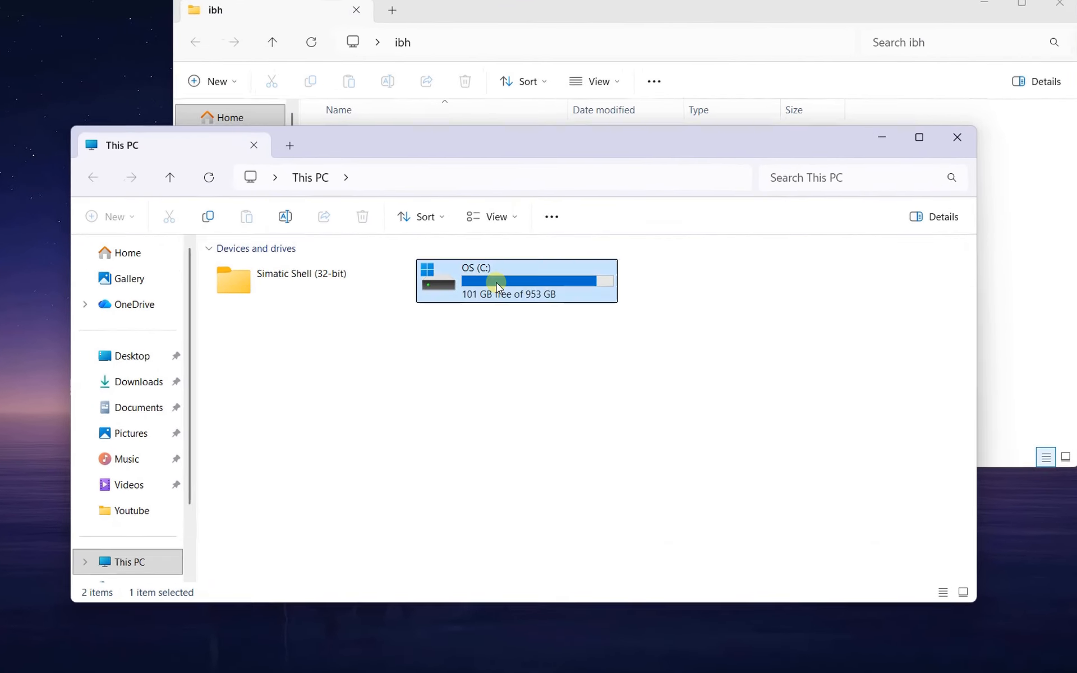
double_click(497, 287)
scroll(314, 399, down, 2)
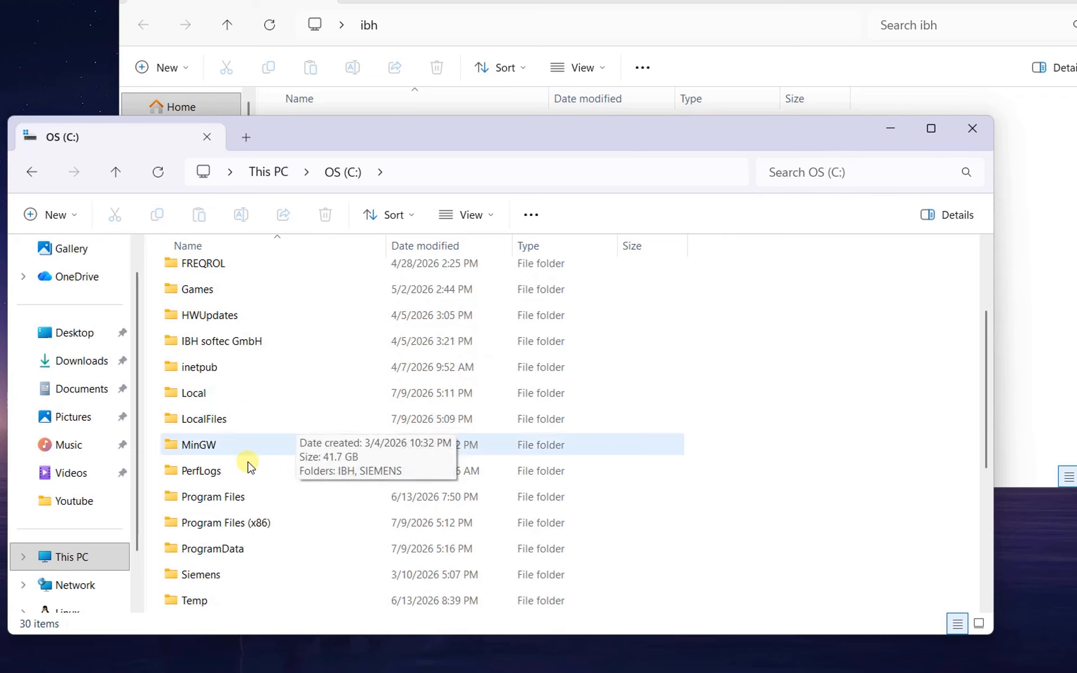
double_click(228, 549)
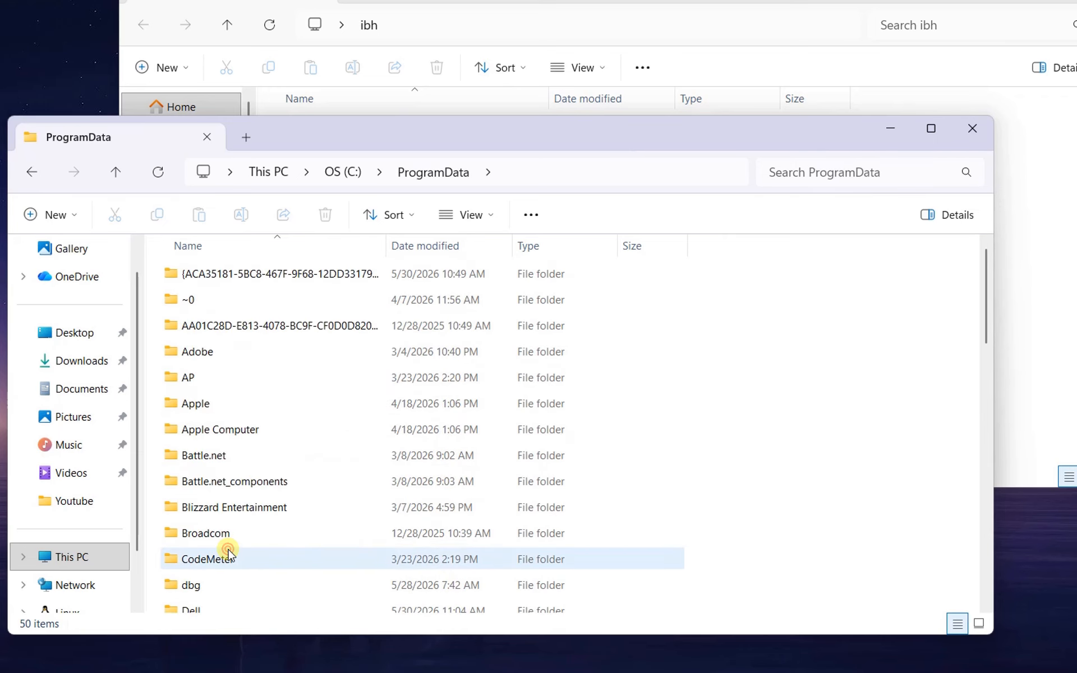
scroll(220, 505, down, 10)
click(218, 501)
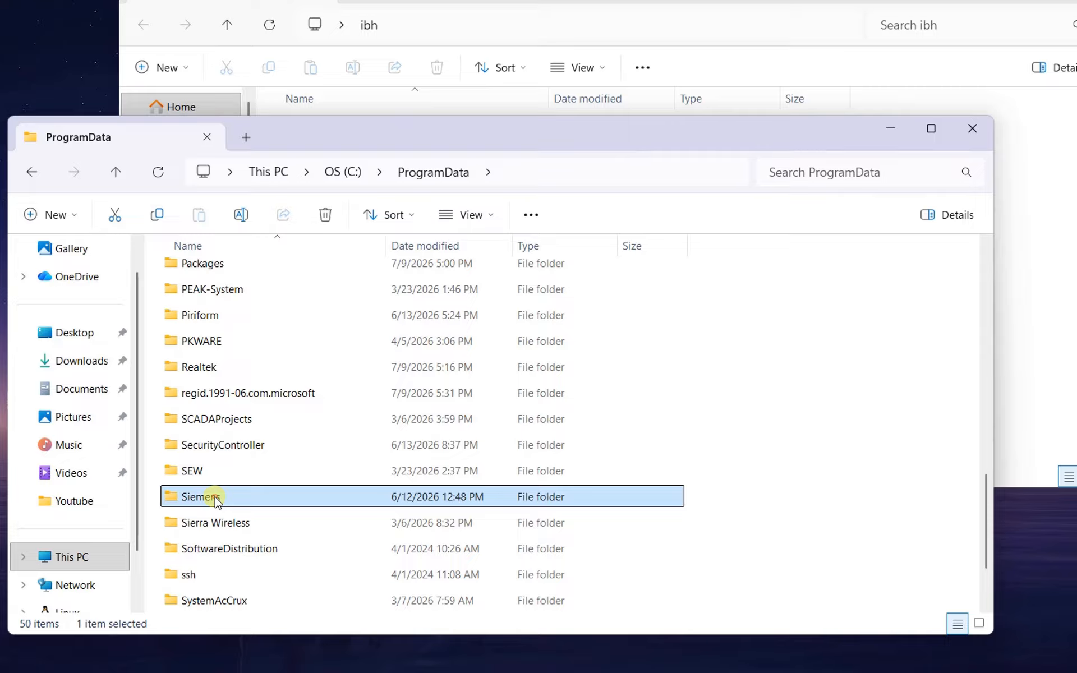
double_click(216, 499)
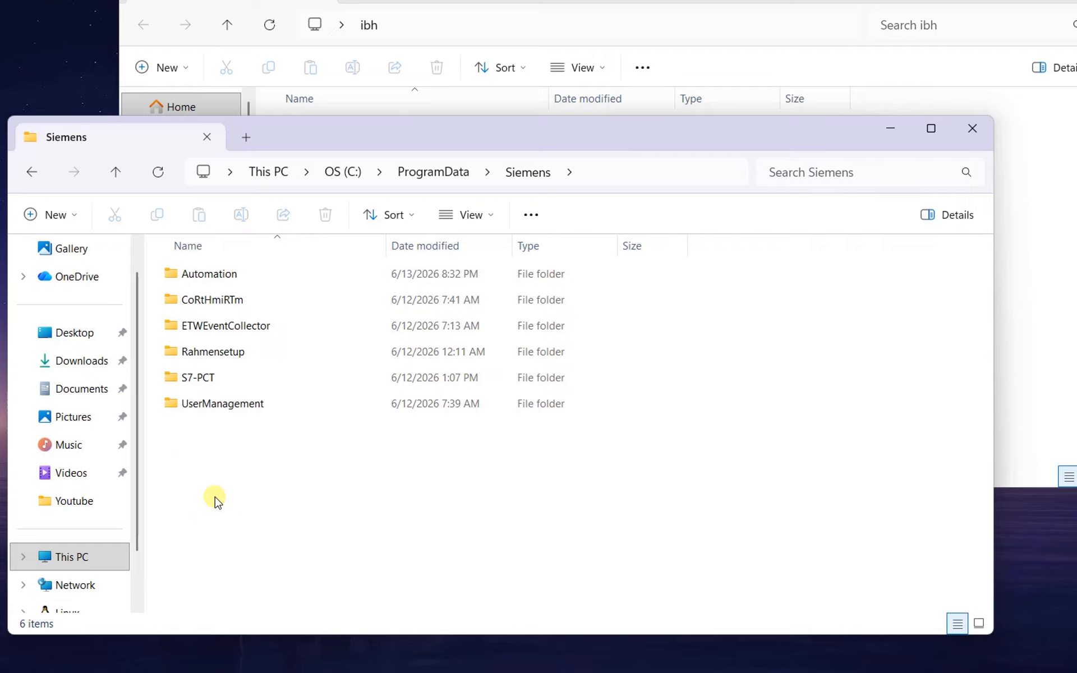
- Open the subfolder Automation\Simatic OAM\meta\Boards, keeping the ibh window's files partly in view
click(229, 277)
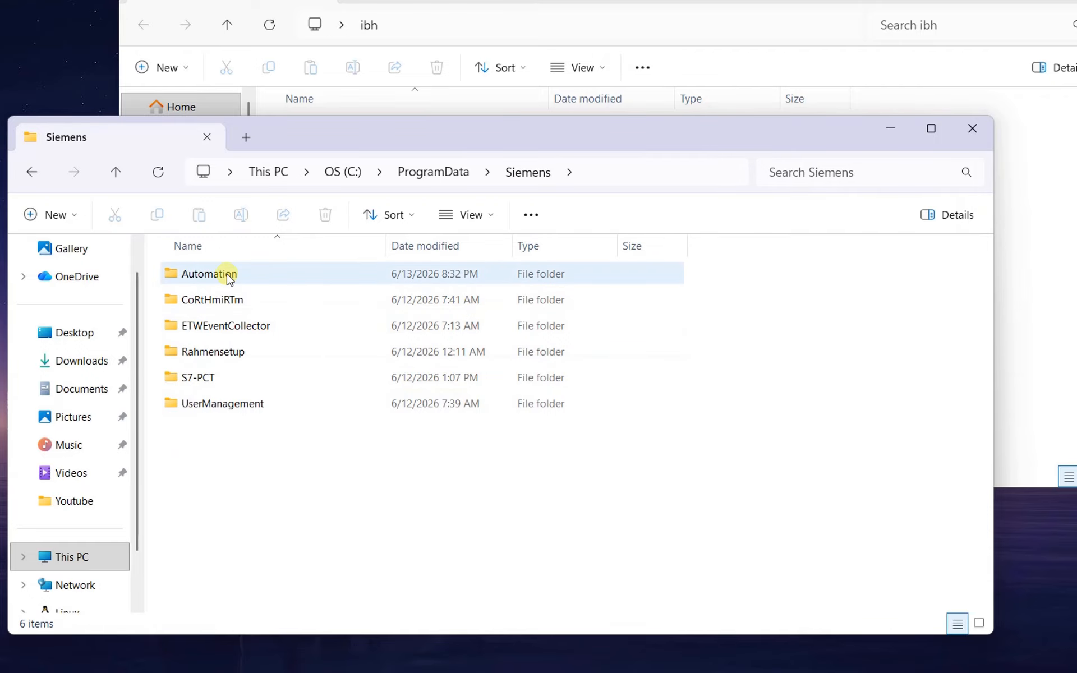
double_click(229, 278)
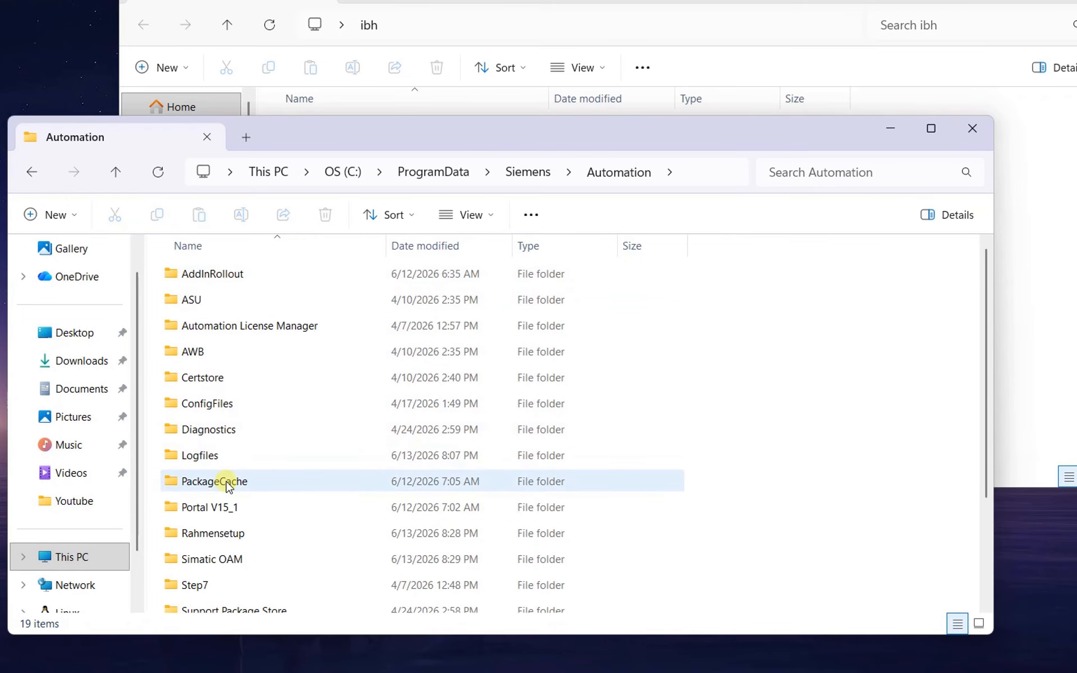
scroll(225, 493, down, 1)
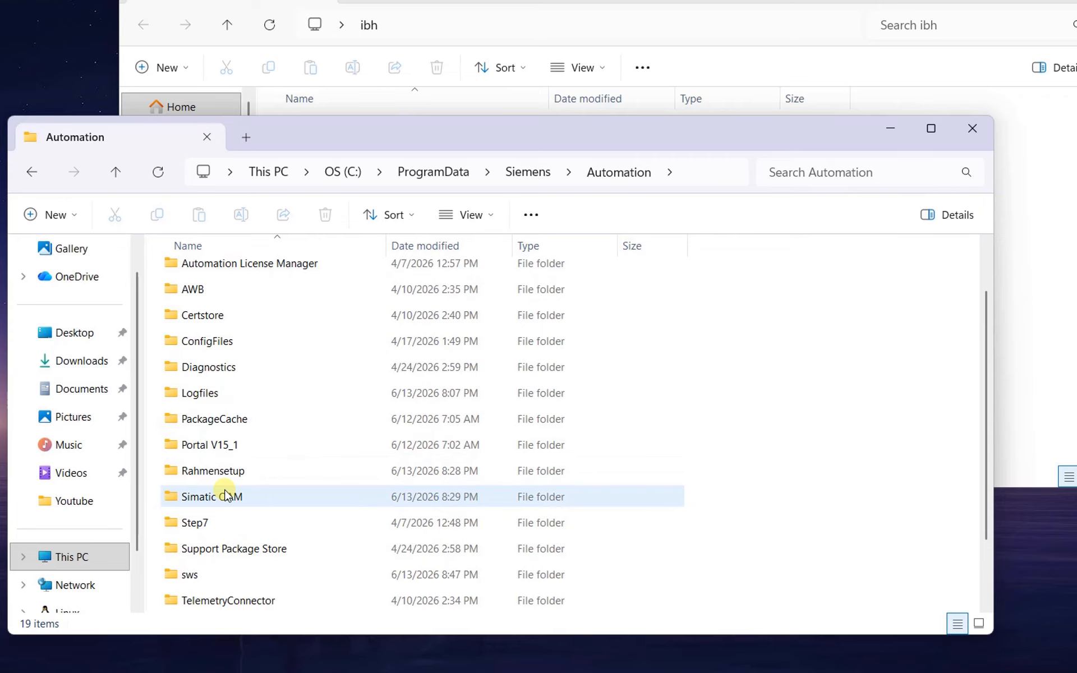
double_click(225, 494)
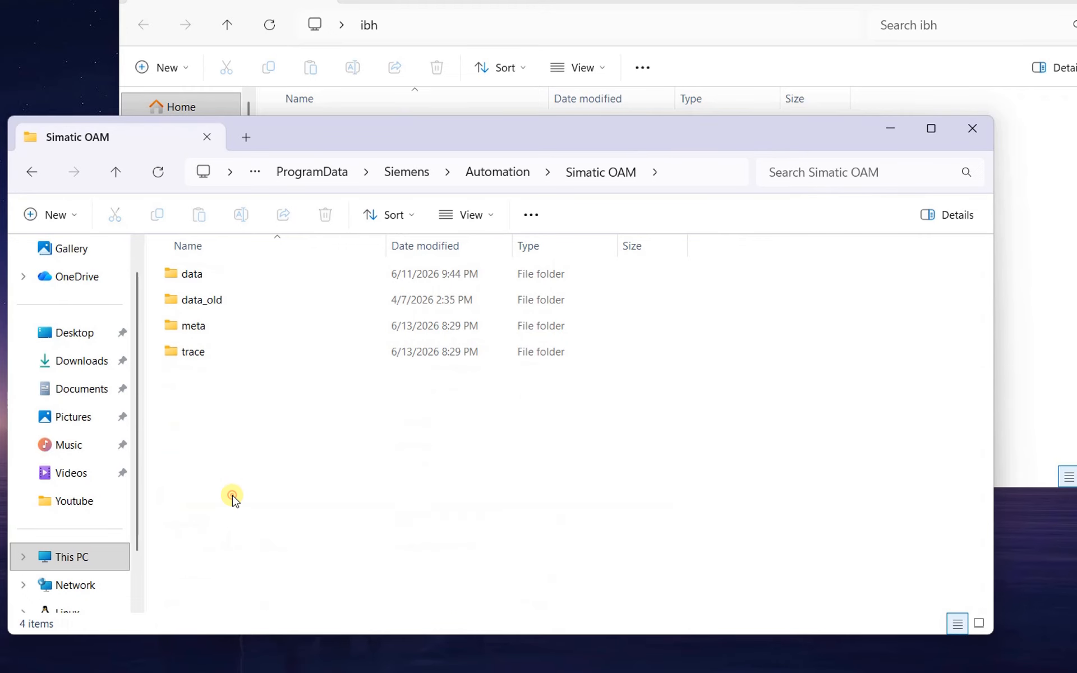
click(223, 370)
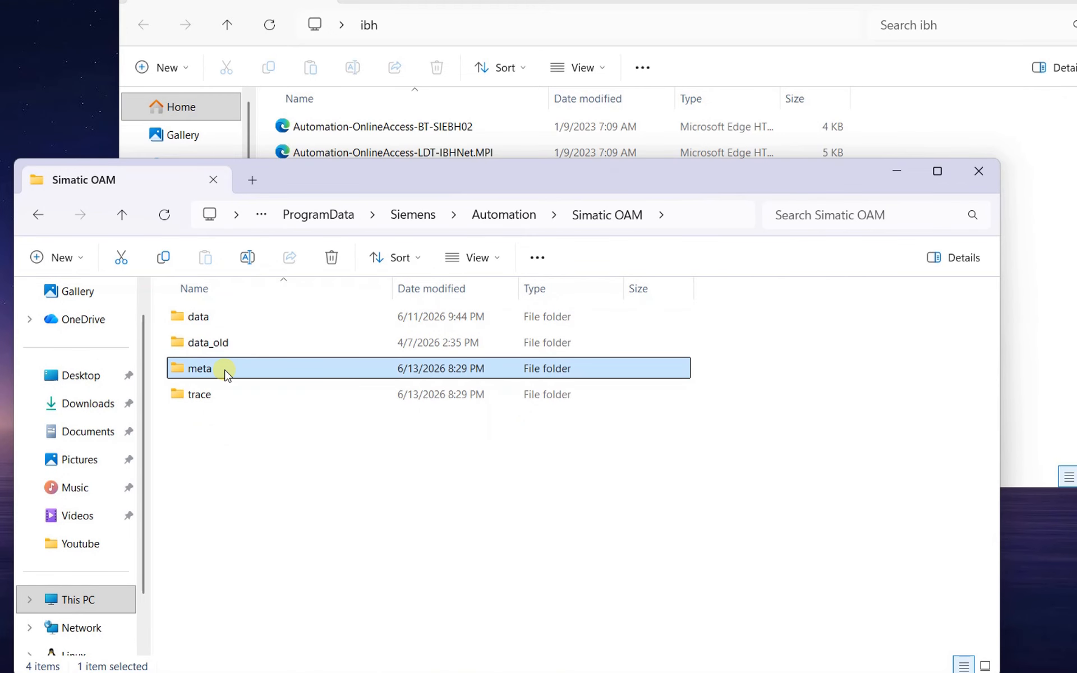
double_click(226, 370)
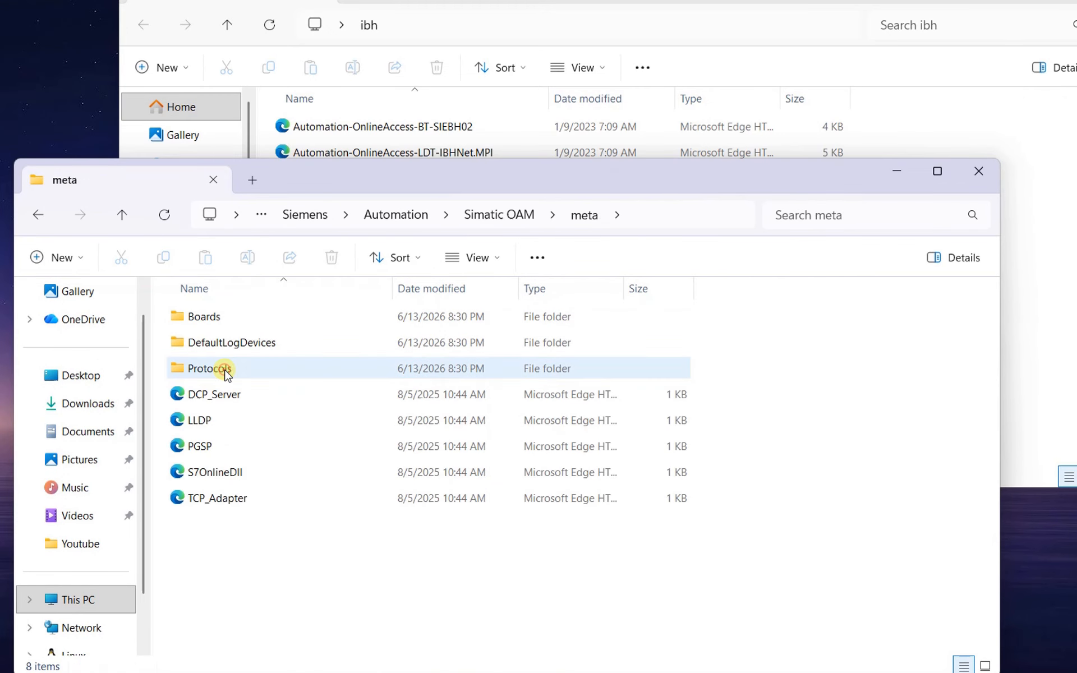
double_click(226, 319)
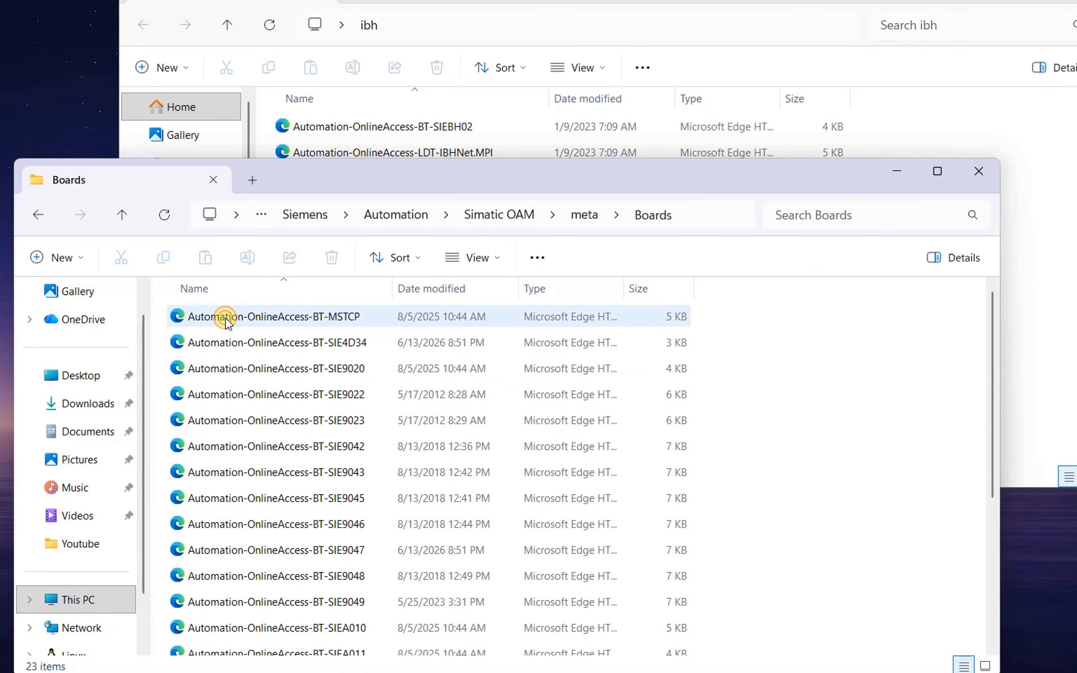
scroll(264, 386, down, 3)
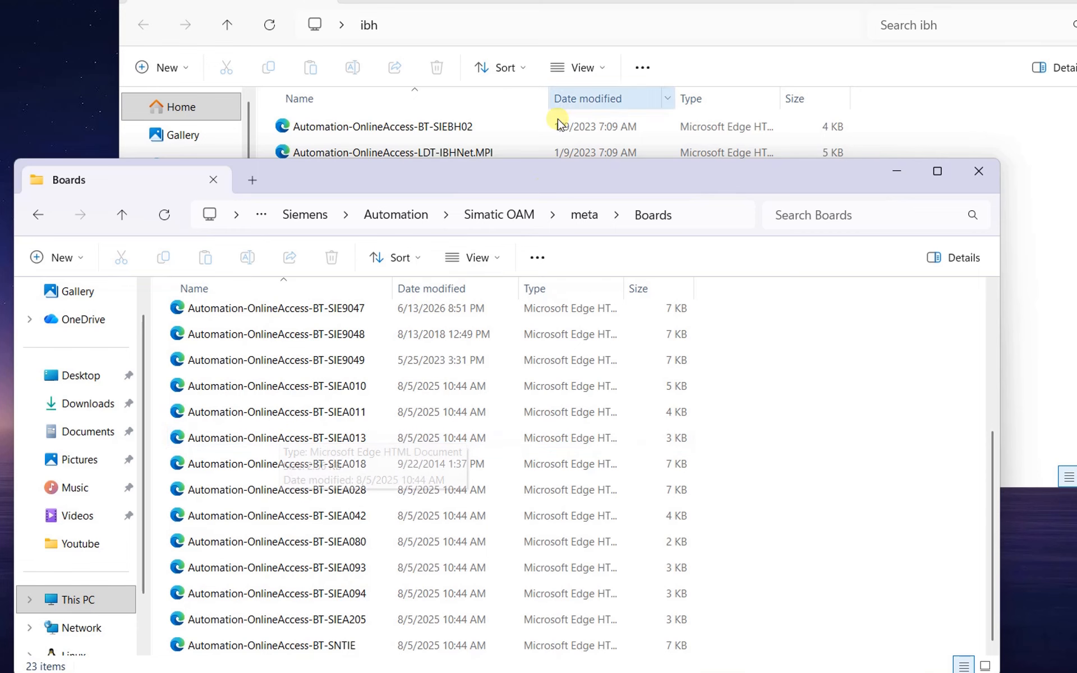
- Copy Automation-OnlineAccess-BT-SIEBH02 from the ibh folder into the ProgramData Boards folder, granting administrator permission
click(576, 1)
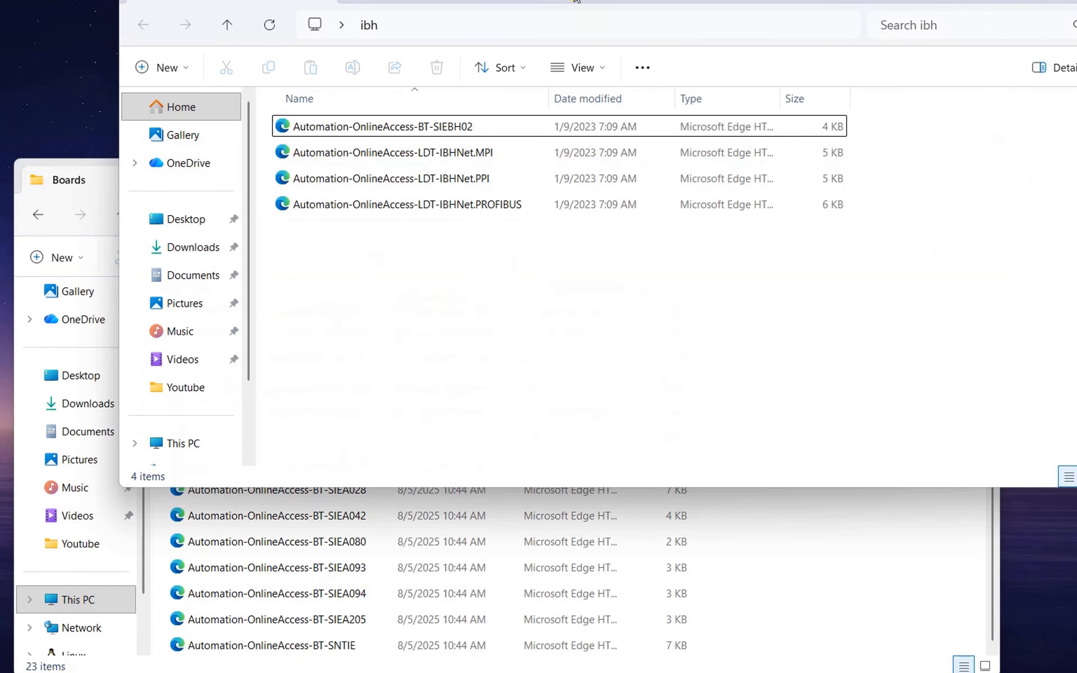
click(453, 127)
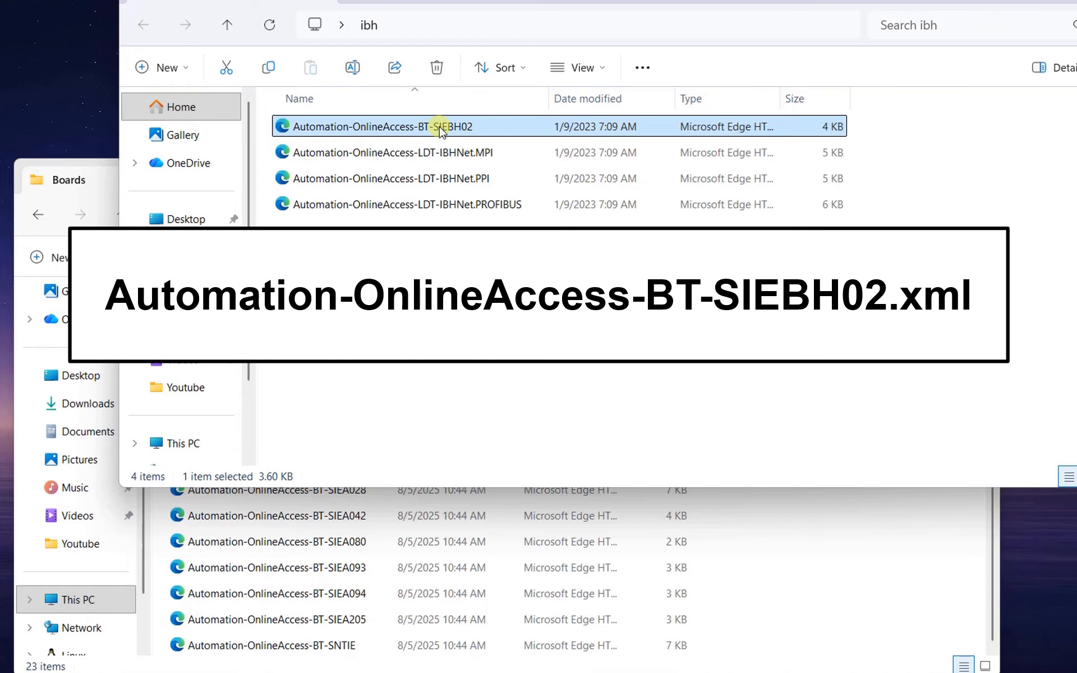
drag(440, 130, 795, 539)
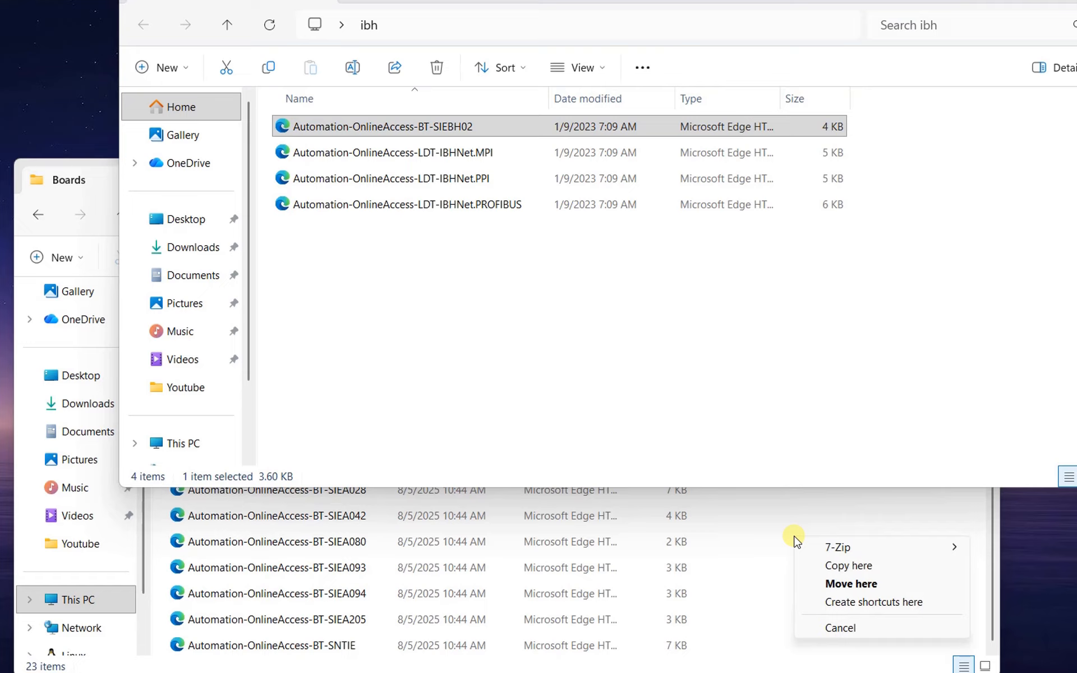
click(843, 568)
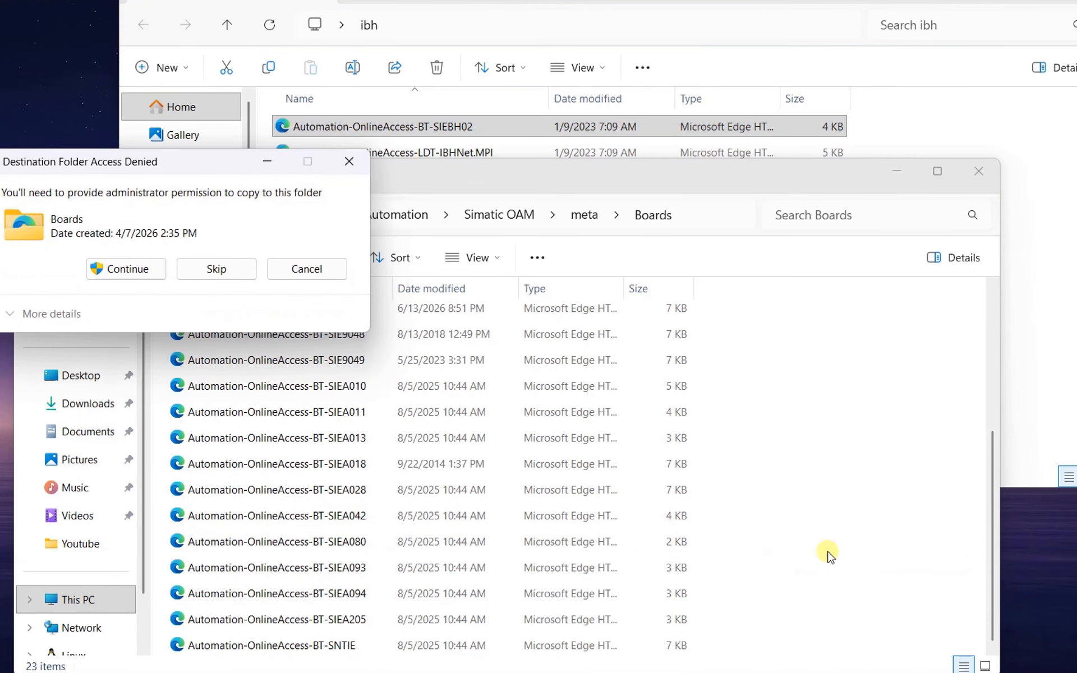
click(126, 268)
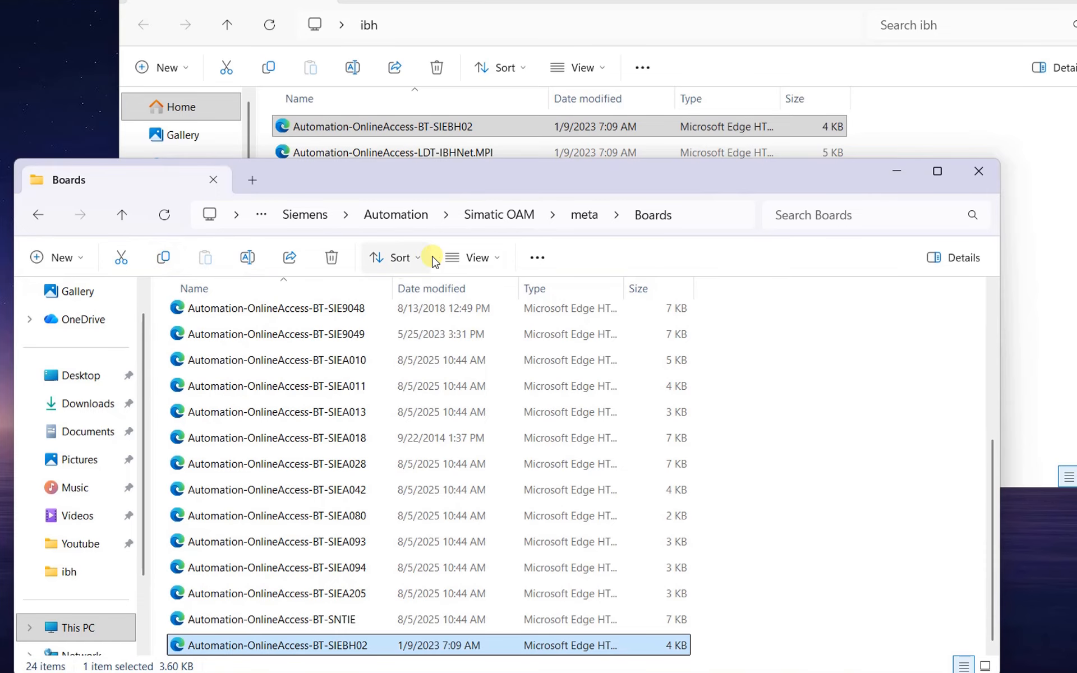
- Open the meta subfolder DefaultLogDevices as the copy destination and bring the ibh window back to the front
click(583, 215)
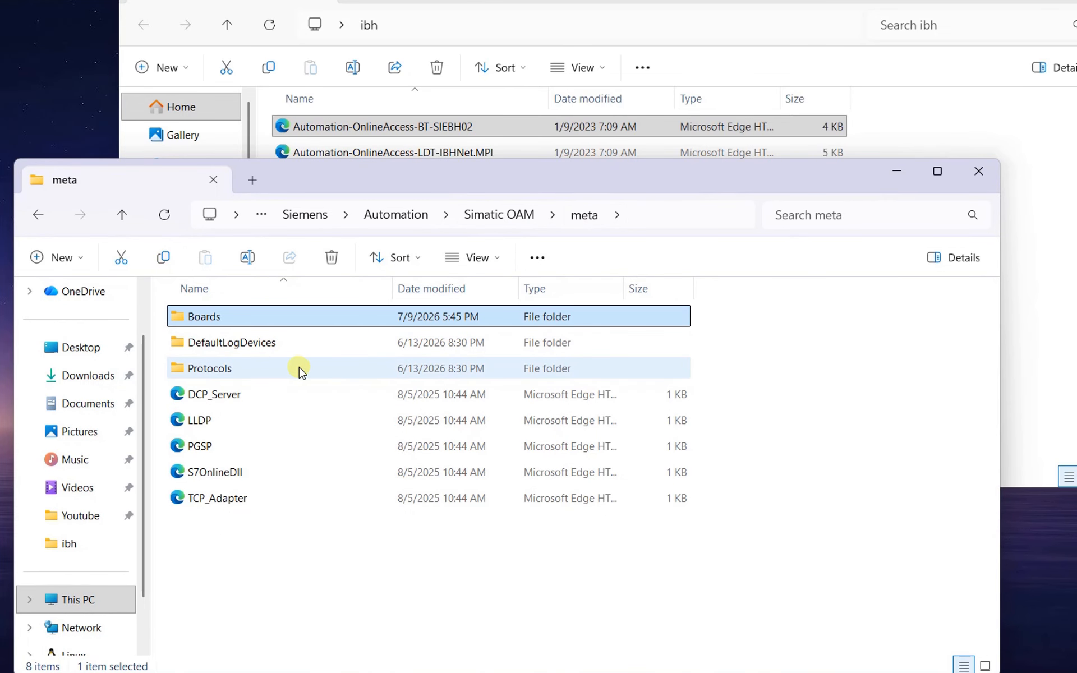
double_click(272, 344)
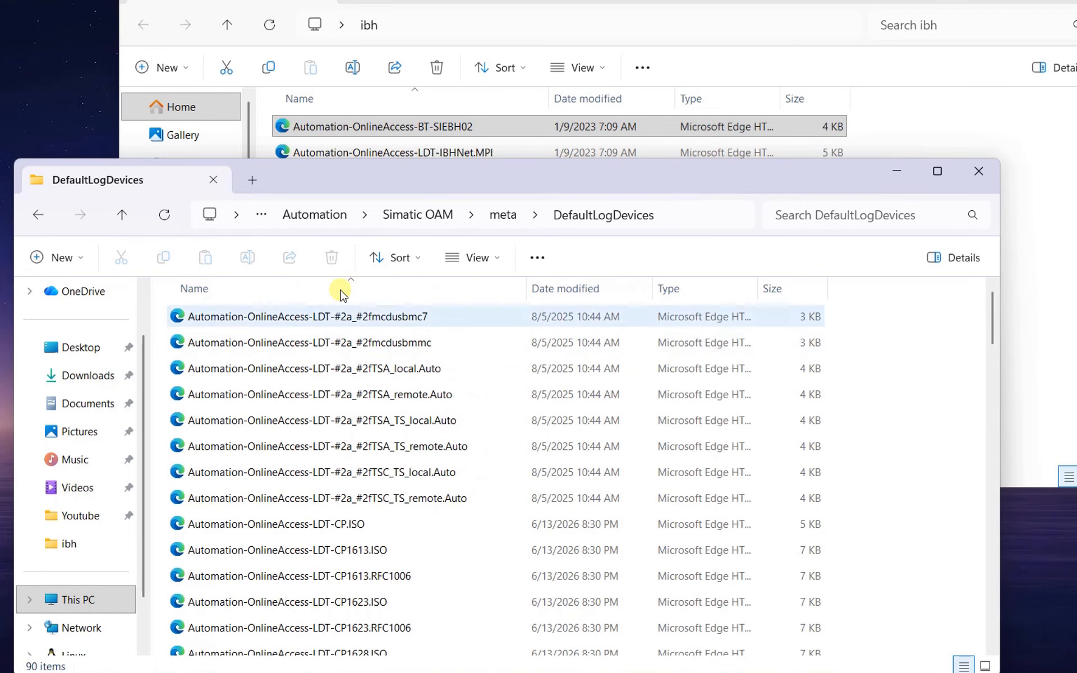
click(456, 2)
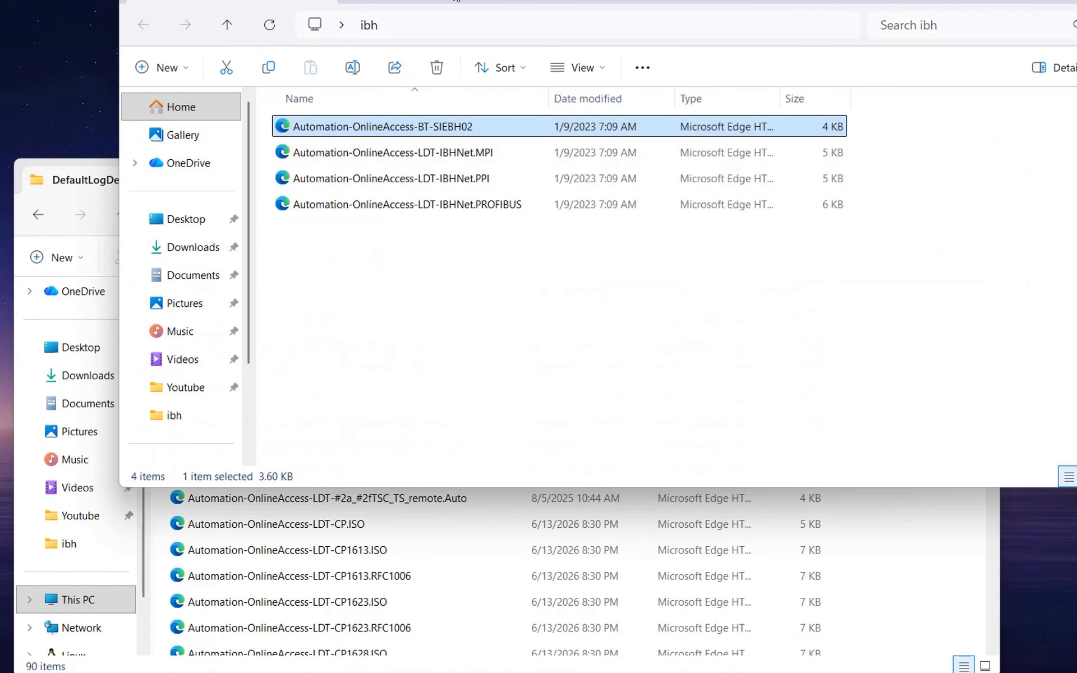
- Copy the IBHNet.MPI, IBHNet.PPI and IBHNet.PROFIBUS LDT files from the ibh folder into DefaultLogDevices, granting administrator permission
click(381, 164)
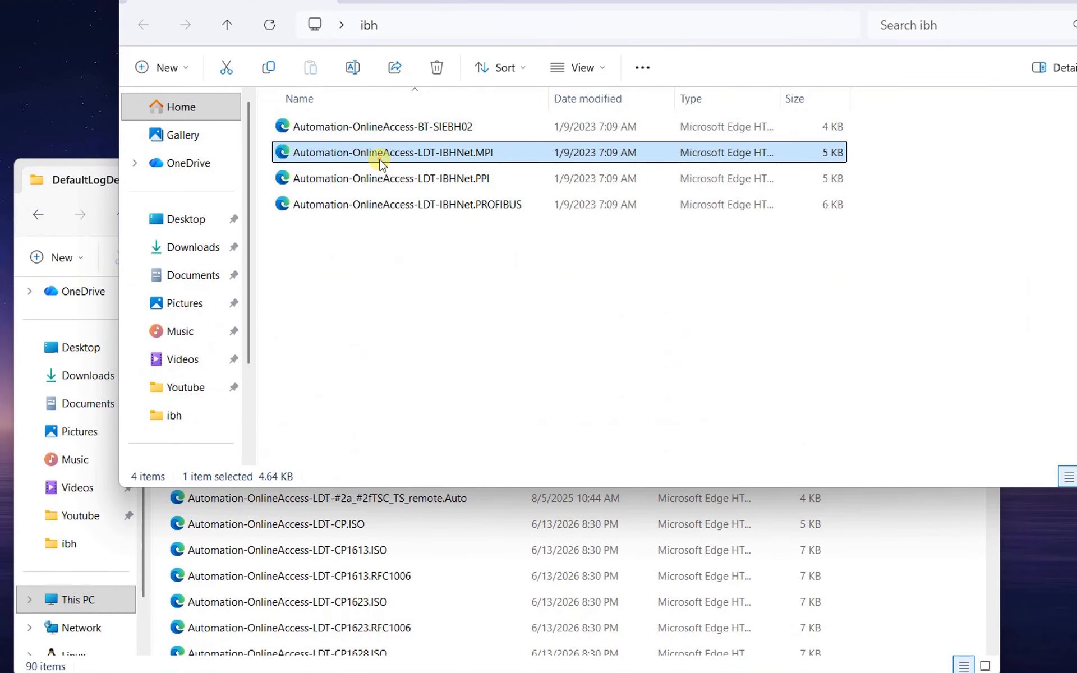
shift+click(377, 205)
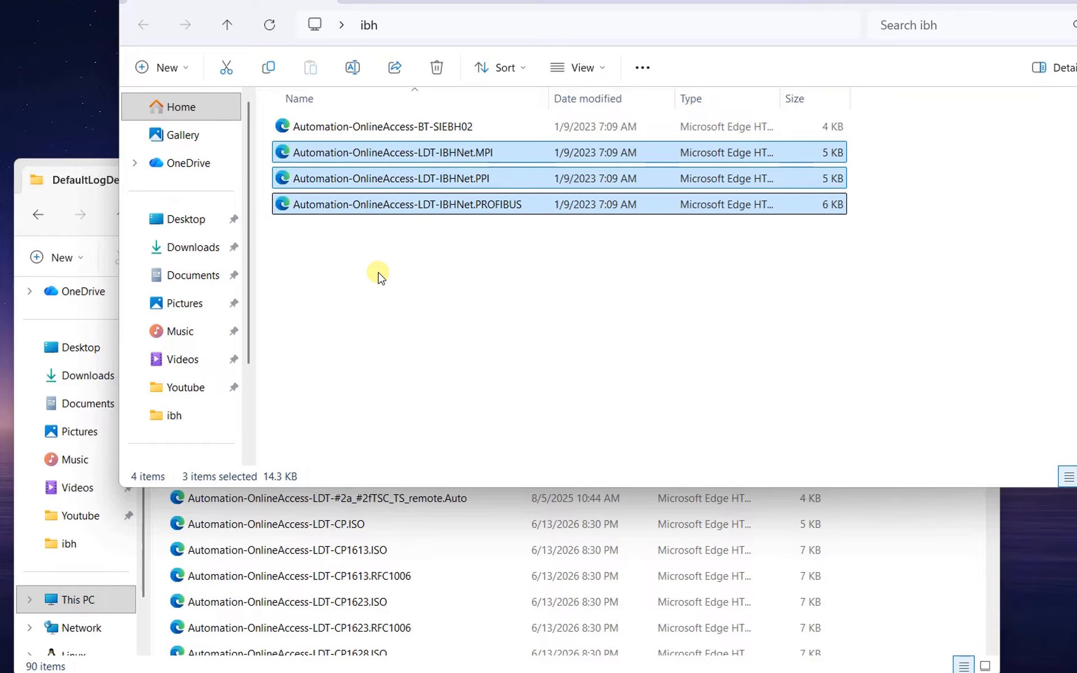
drag(321, 149, 886, 610)
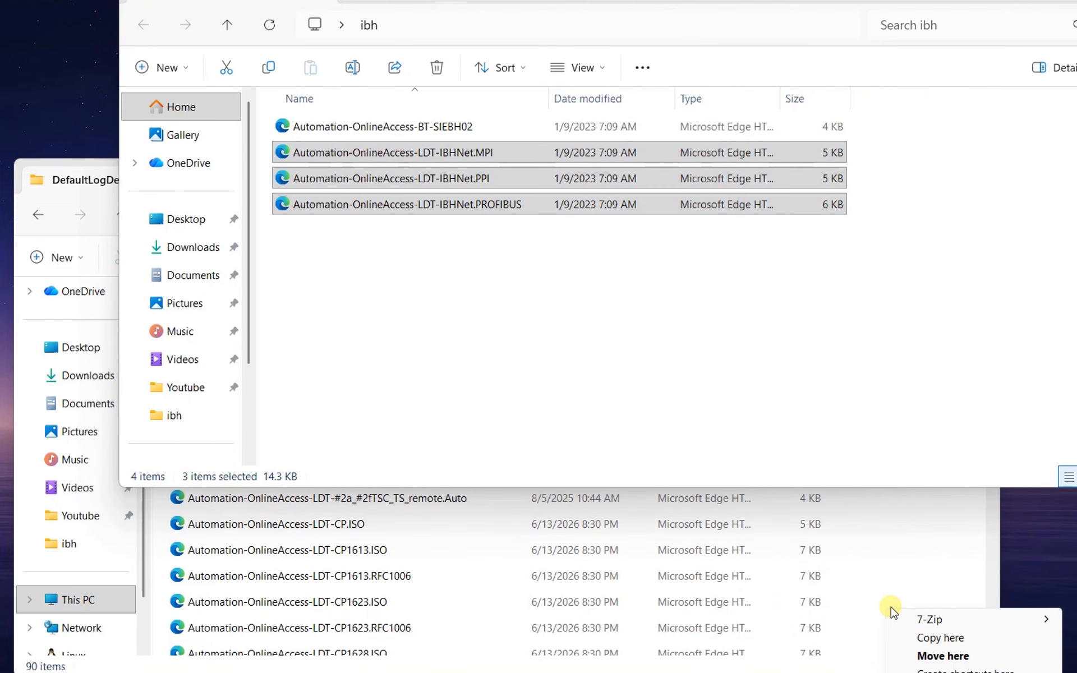
click(924, 639)
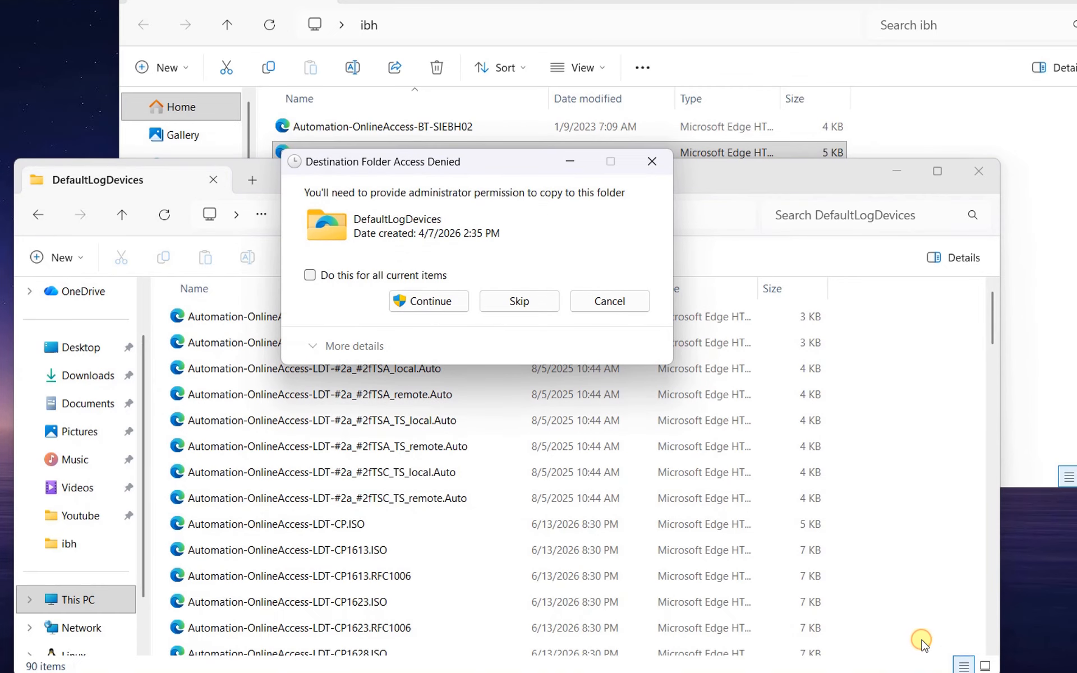
click(437, 302)
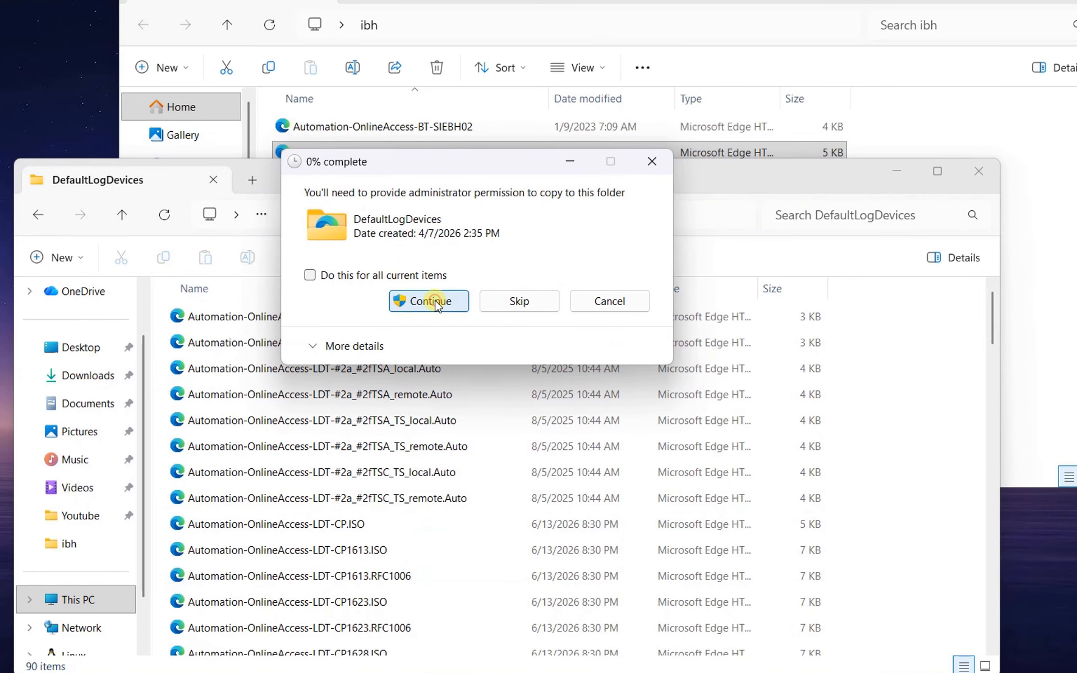
click(437, 302)
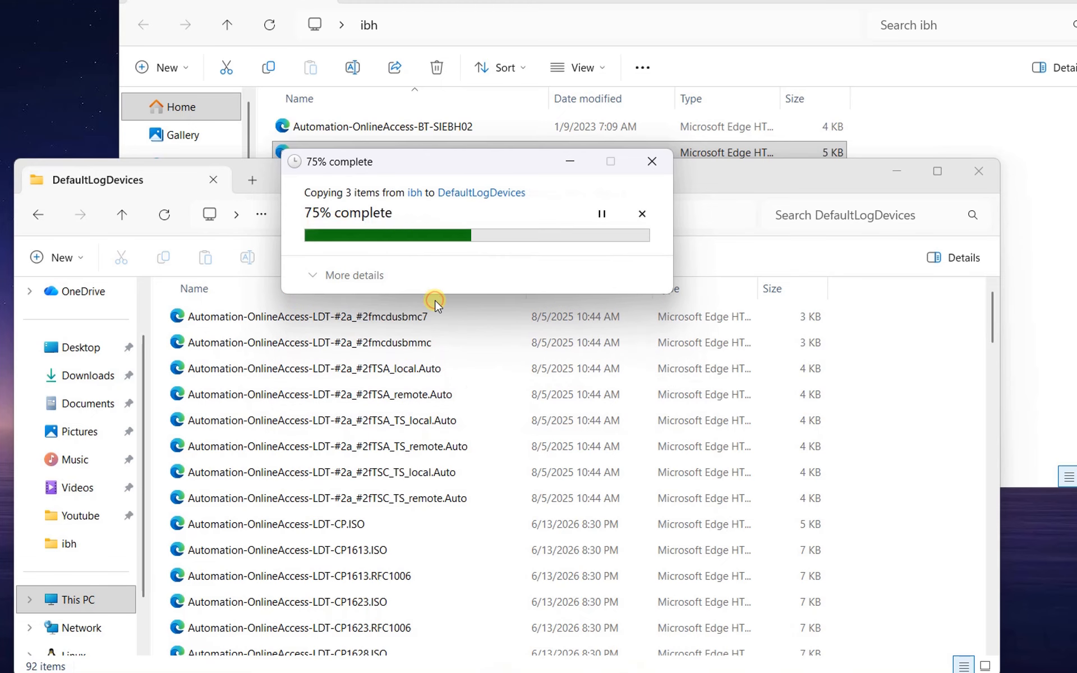
click(435, 302)
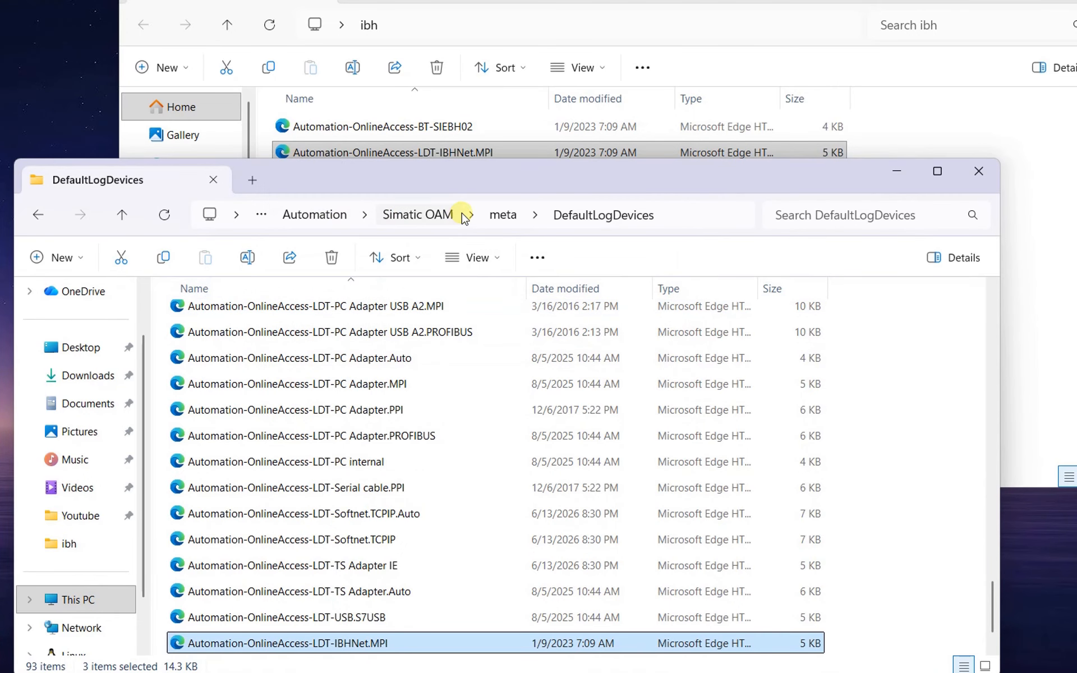
drag(468, 178, 534, 140)
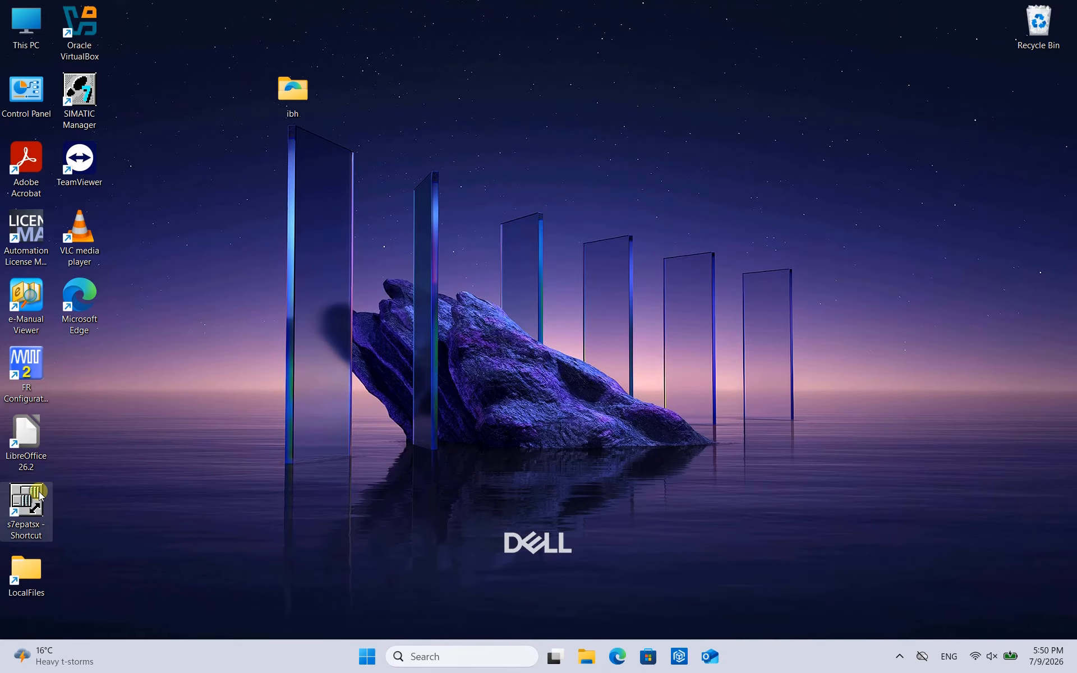
- Launch Set PG/PC Interface from the desktop's s7epatsx shortcut and bring the IBHNet entries into view
double_click(39, 494)
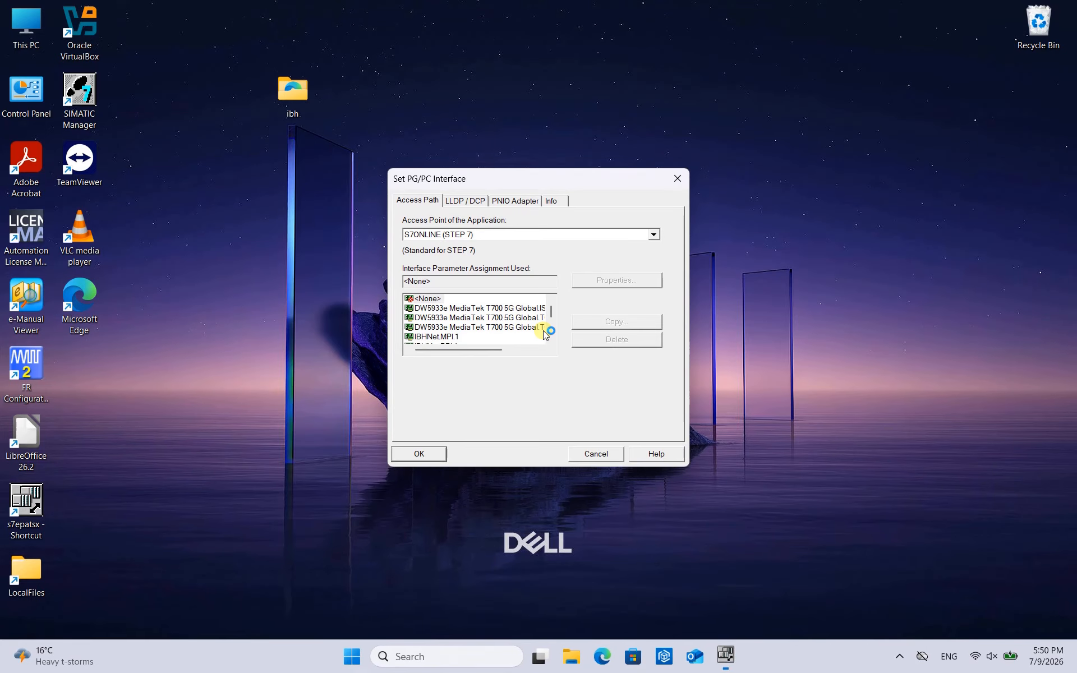
click(550, 336)
click(551, 337)
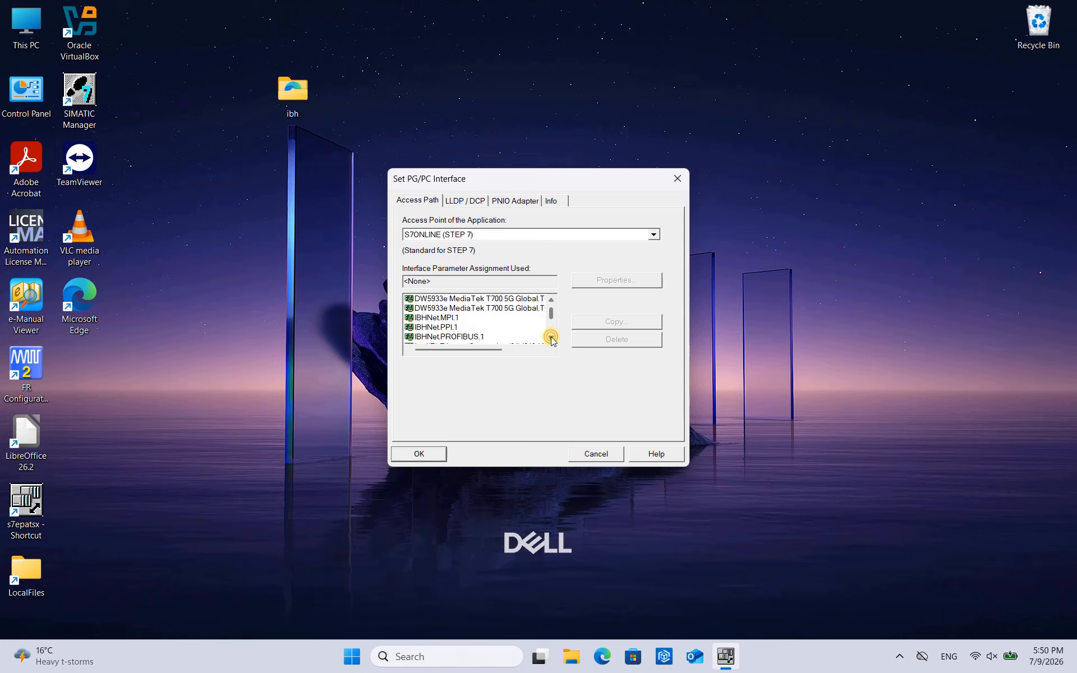
click(551, 337)
- Try the IBHNet.MPI.1 and IBHNet.PPI.1 interface assignments in turn for S7ONLINE (STEP 7), accepting the router warnings
click(452, 308)
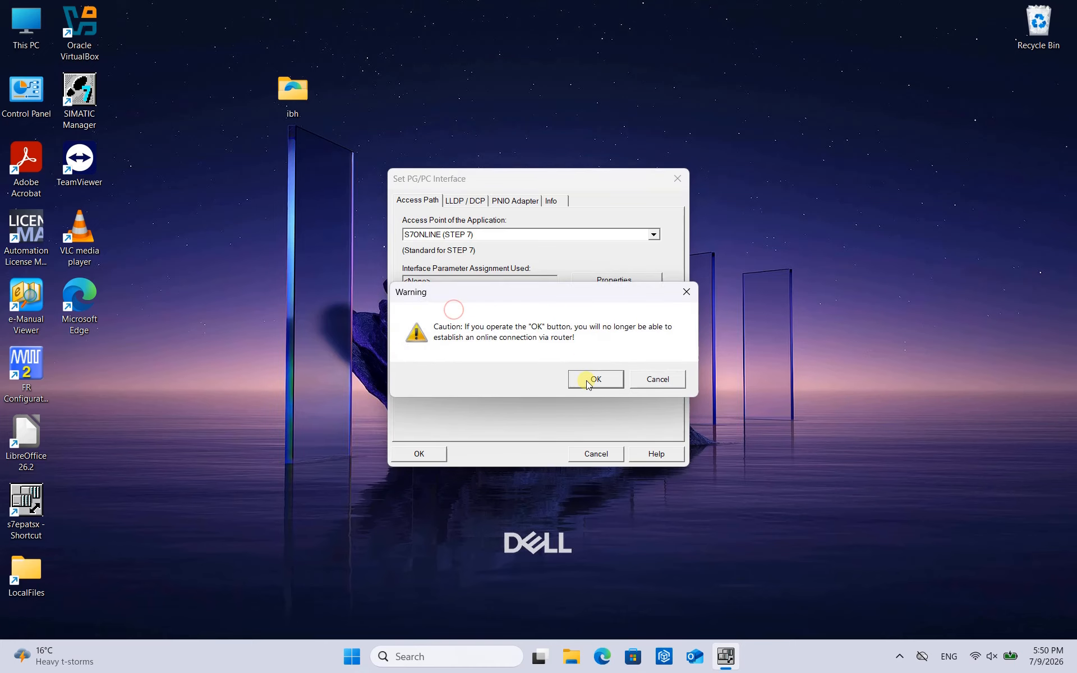
click(587, 379)
click(465, 318)
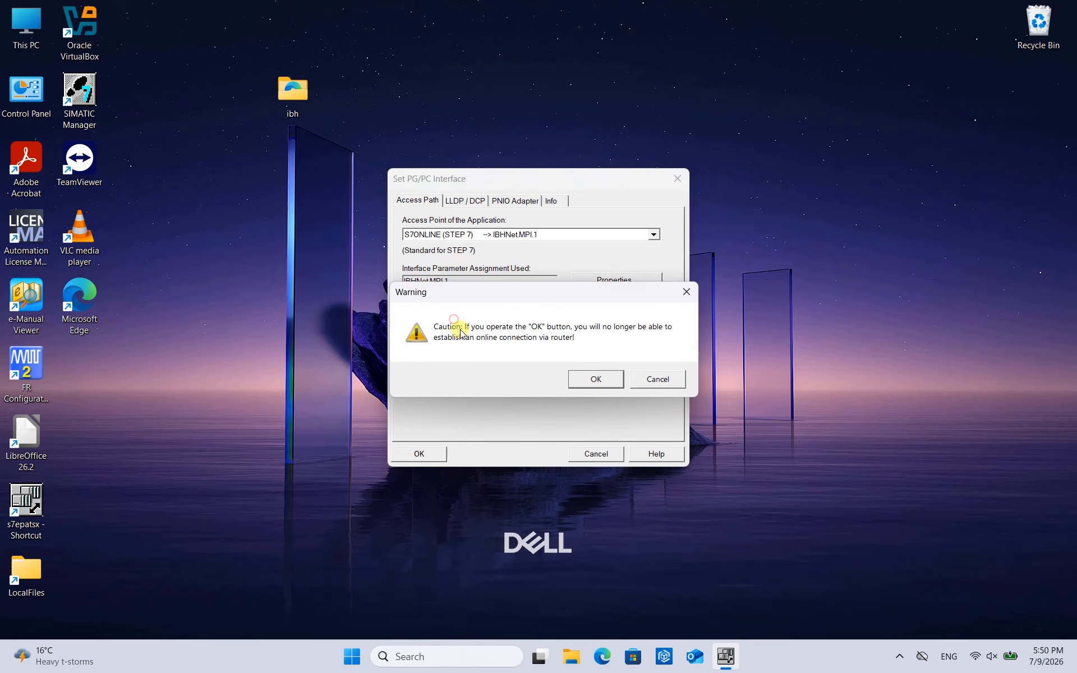
click(578, 379)
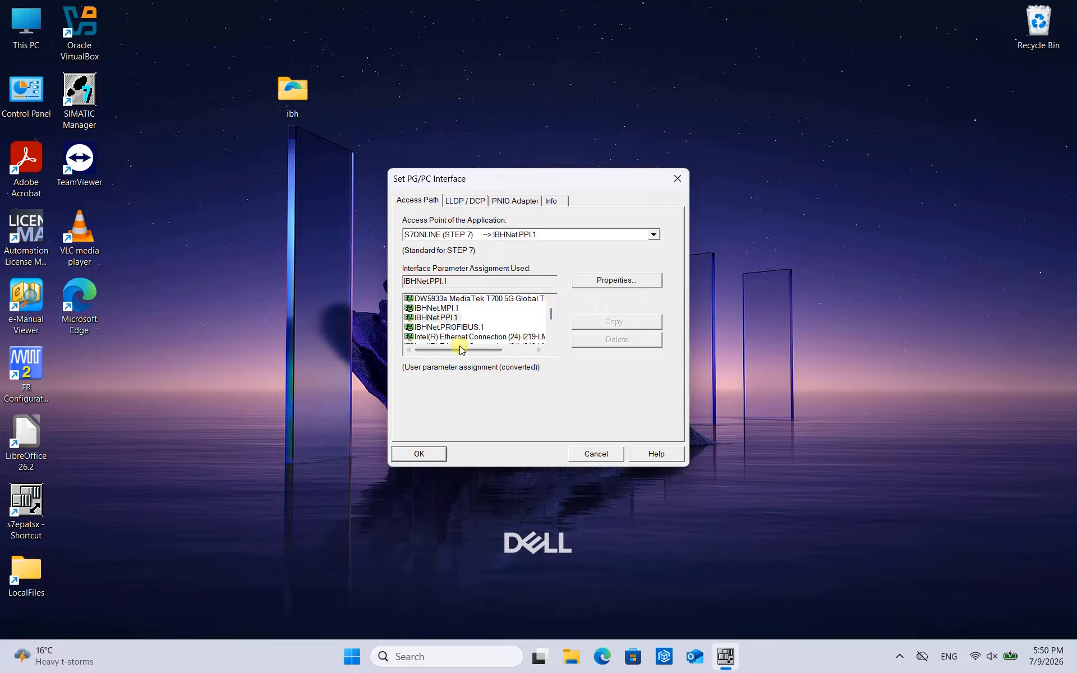
- Assign IBHNet.PROFIBUS.1 to the S7ONLINE (STEP 7) access point and save the interface setting
click(453, 327)
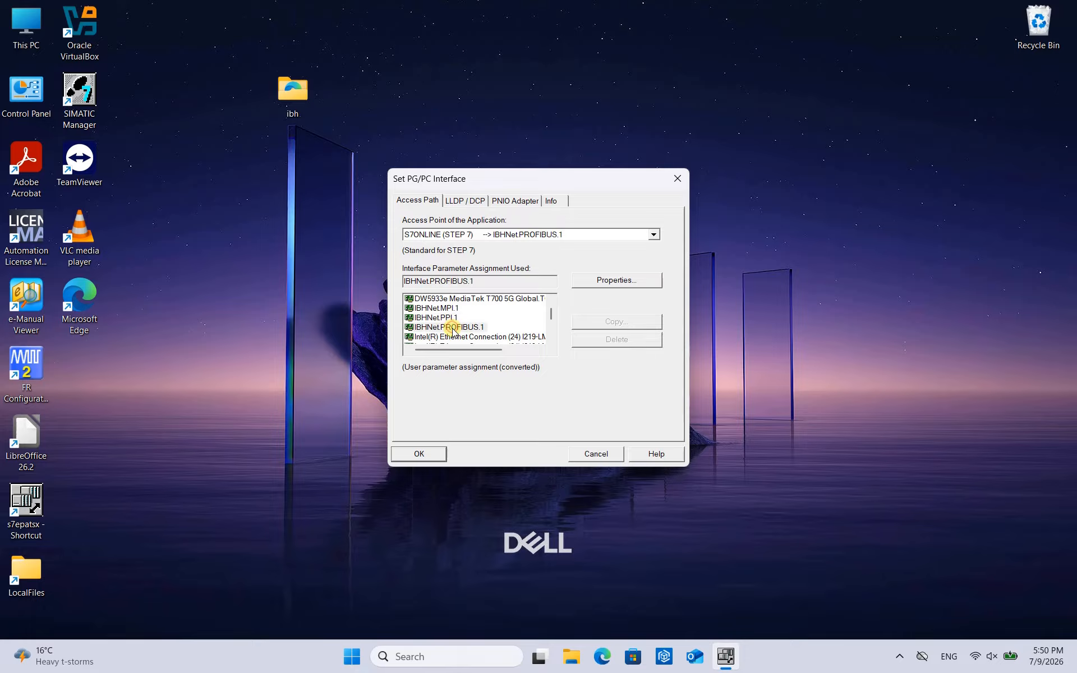
click(420, 454)
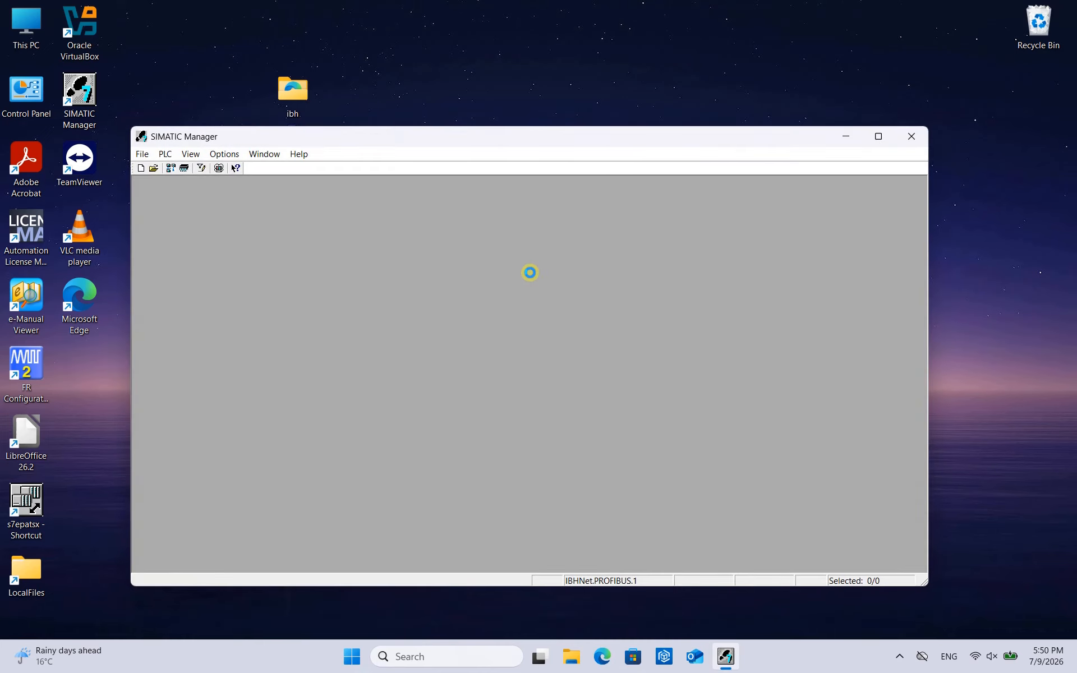
- Open Set PG/PC Interface from within SIMATIC Manager and look through its interface list for the IBHNet entries
click(590, 464)
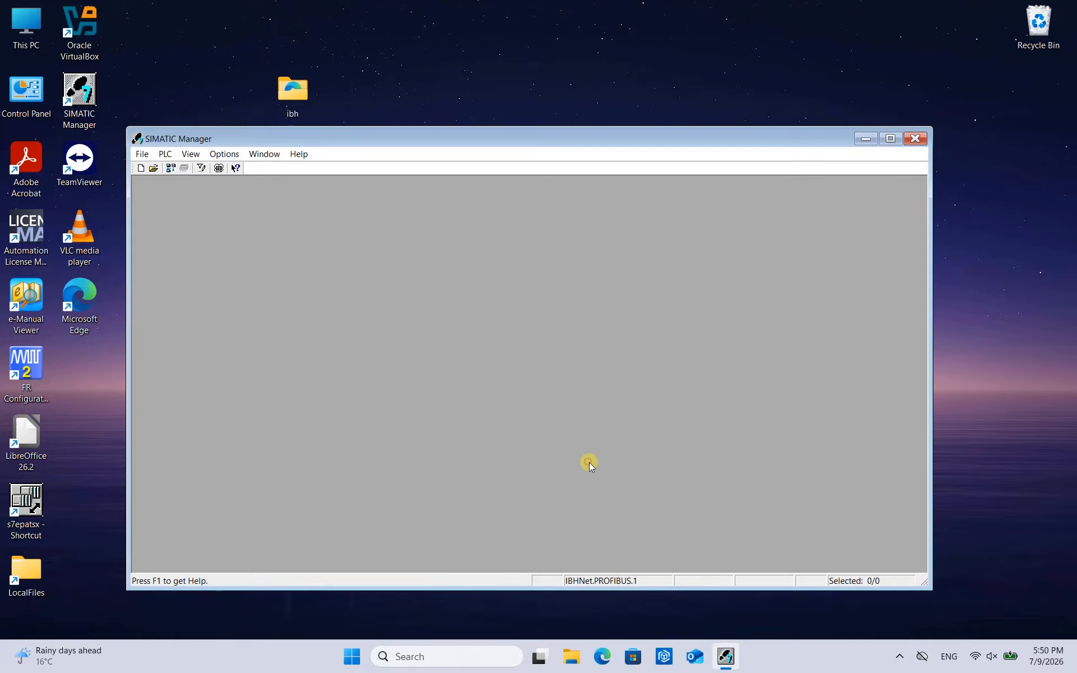
click(223, 153)
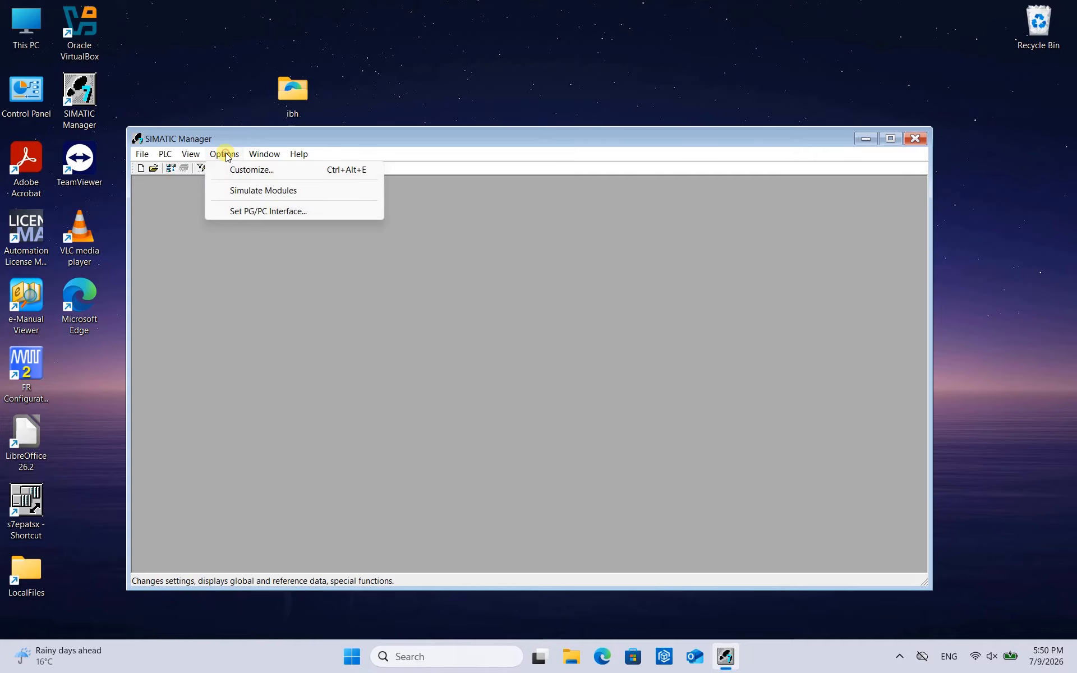
click(244, 211)
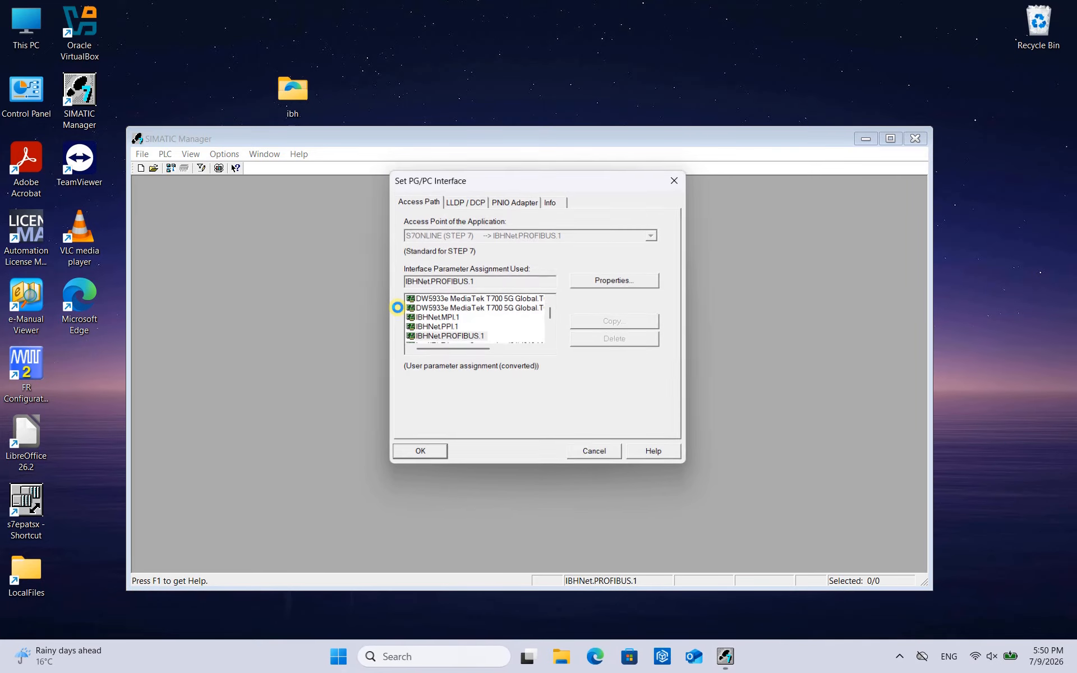
click(550, 339)
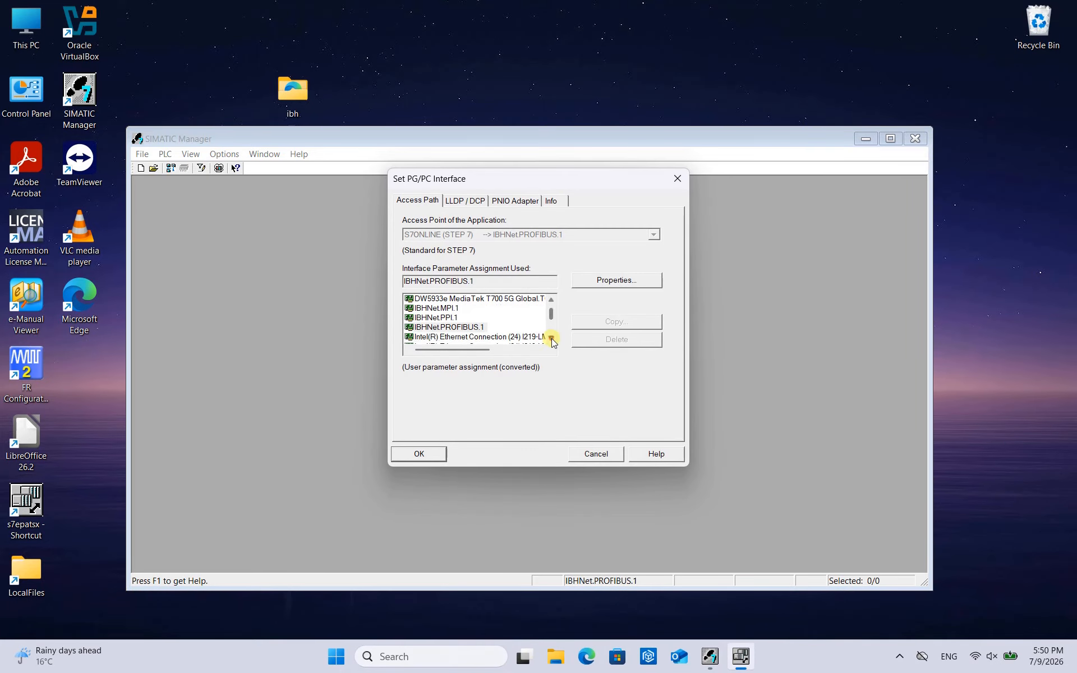
click(551, 300)
click(552, 300)
click(551, 337)
click(551, 337)
click(552, 338)
click(551, 338)
click(551, 299)
click(551, 300)
- Try the IBHNet.PPI.1 and IBHNet.MPI.1 assignments in turn in SIMATIC Manager's interface dialog, accepting the warnings
click(481, 317)
click(582, 375)
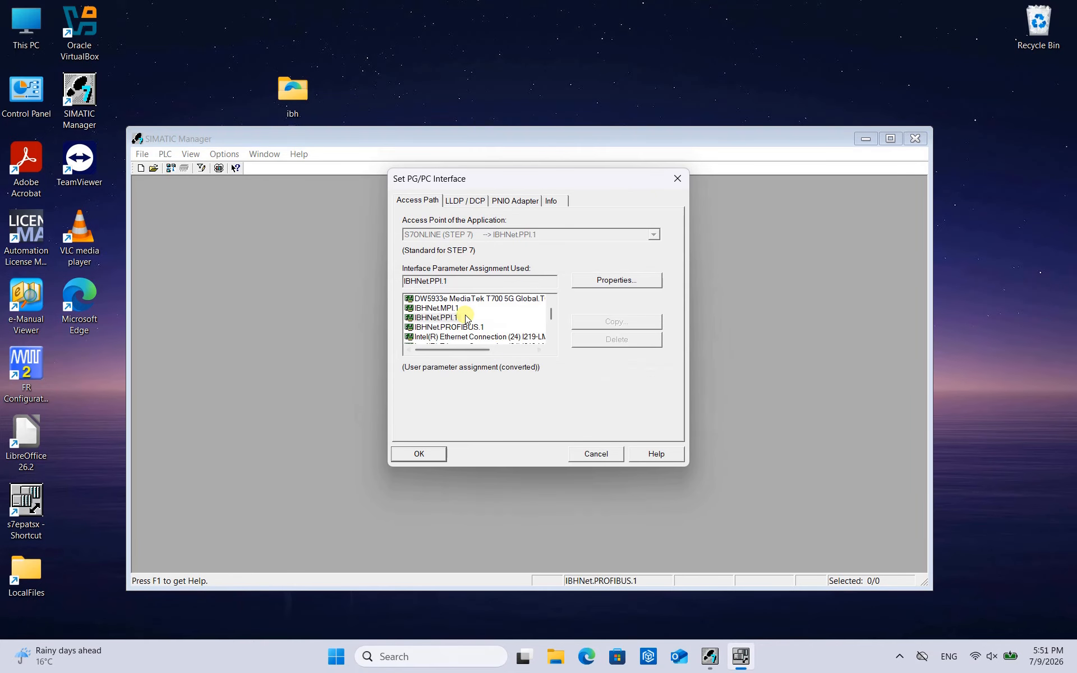
click(465, 309)
click(587, 378)
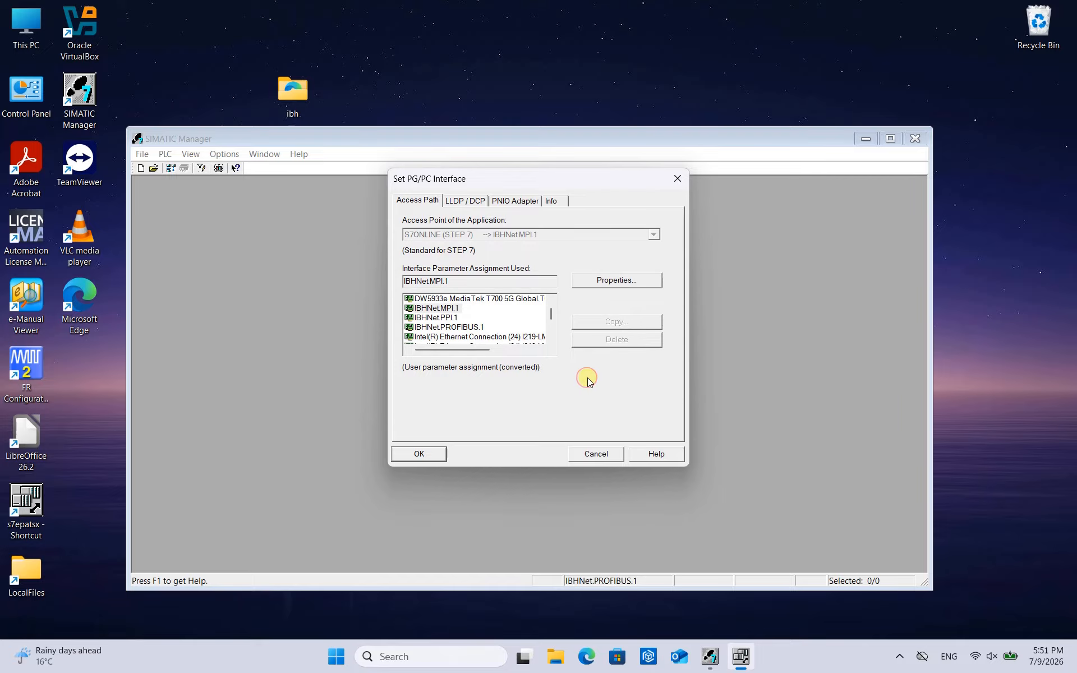
- Examine the IBHNet, Ethernet and Wi-Fi entries in the interface list, and close the dialog without saving
click(550, 299)
click(551, 299)
click(550, 300)
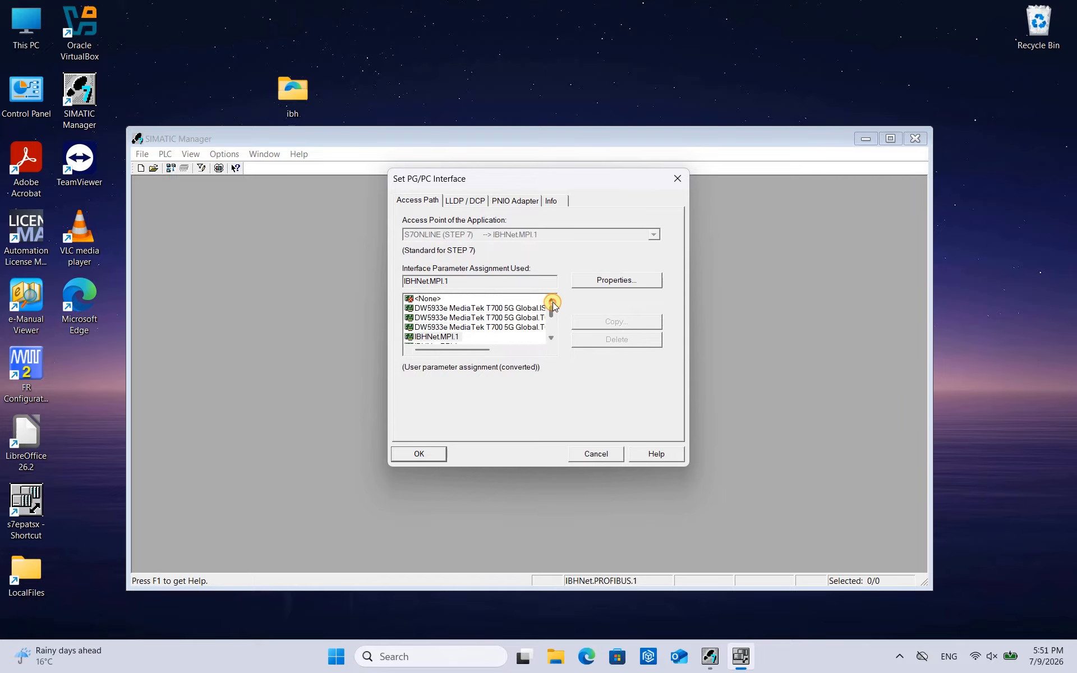
click(552, 337)
click(551, 337)
click(551, 337)
click(551, 337)
click(551, 337)
click(552, 337)
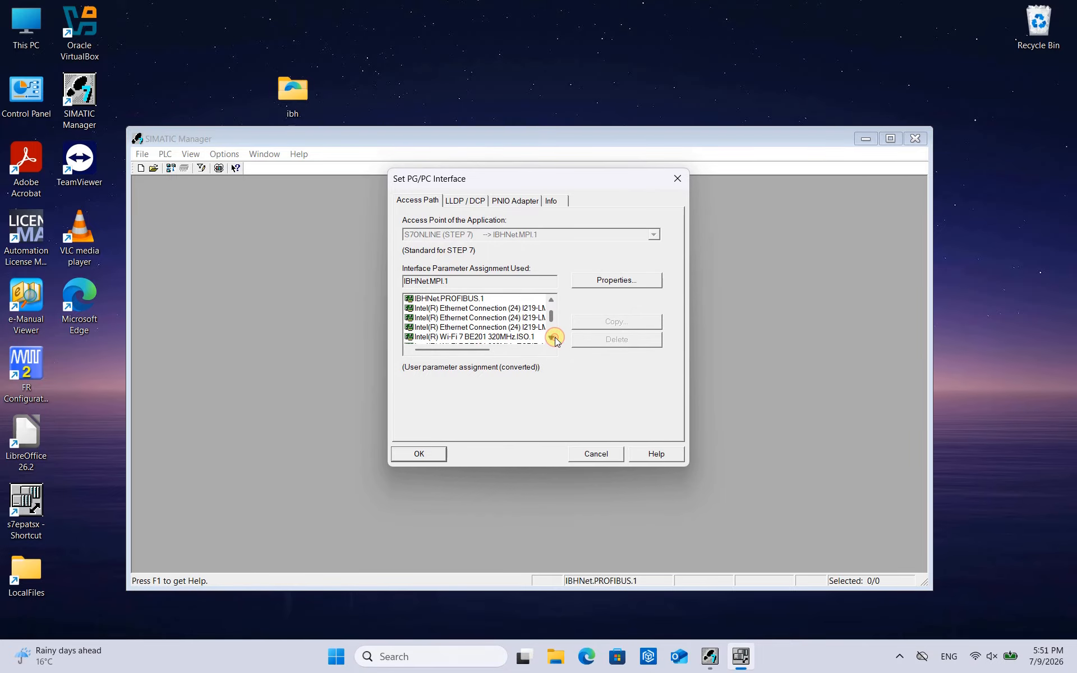
click(551, 337)
click(550, 299)
click(550, 299)
click(550, 299)
click(550, 299)
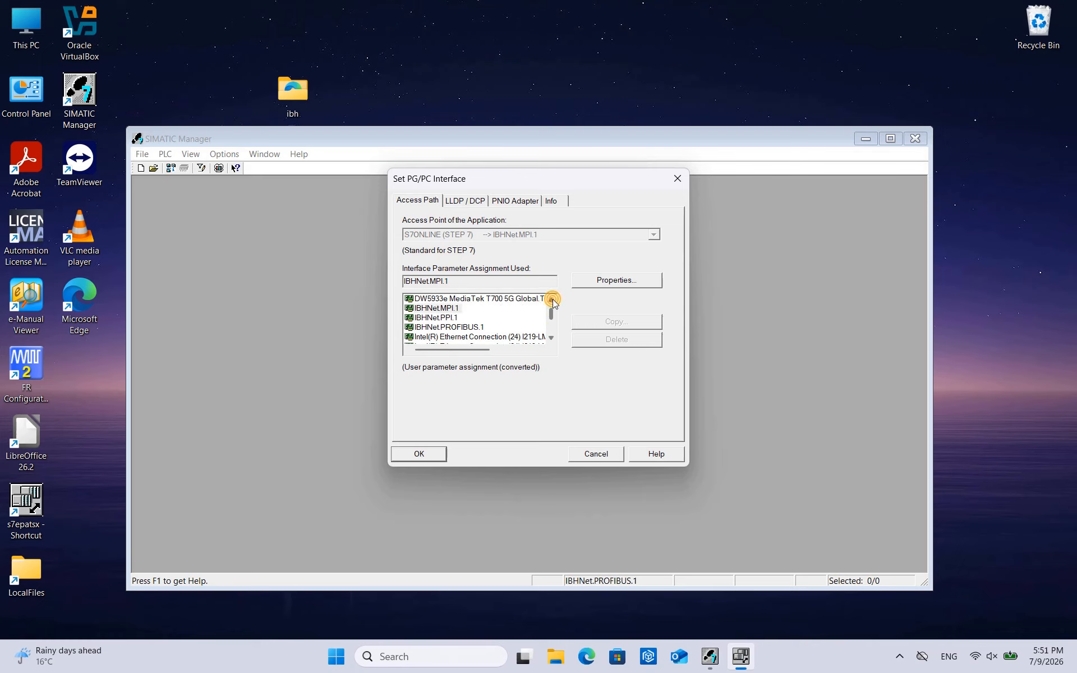
click(550, 299)
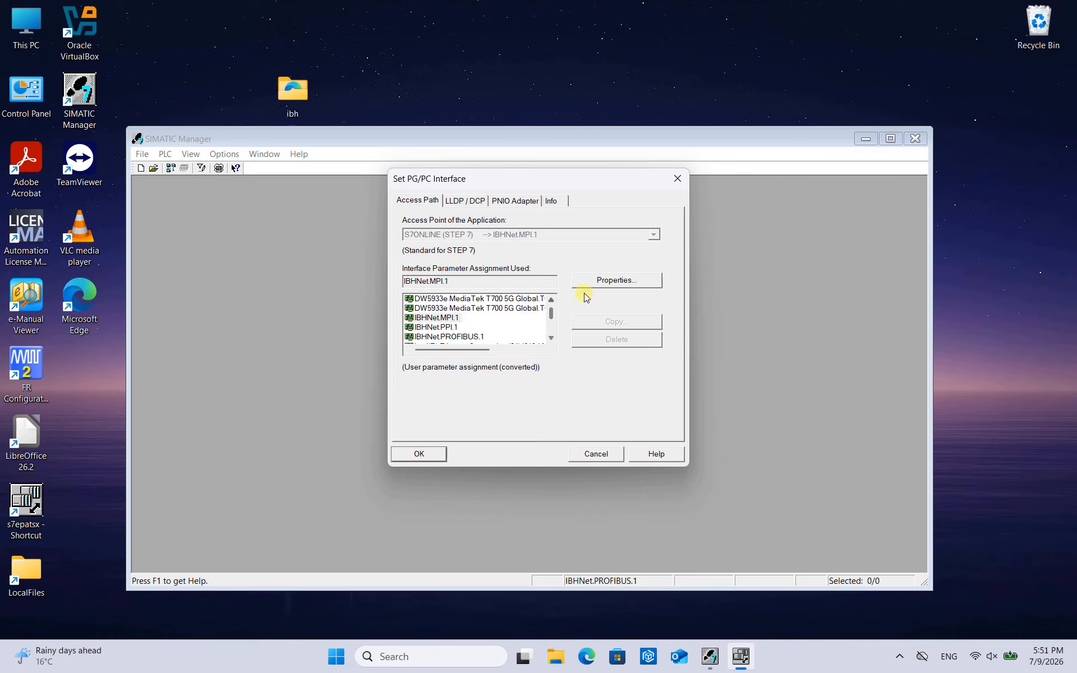
click(677, 180)
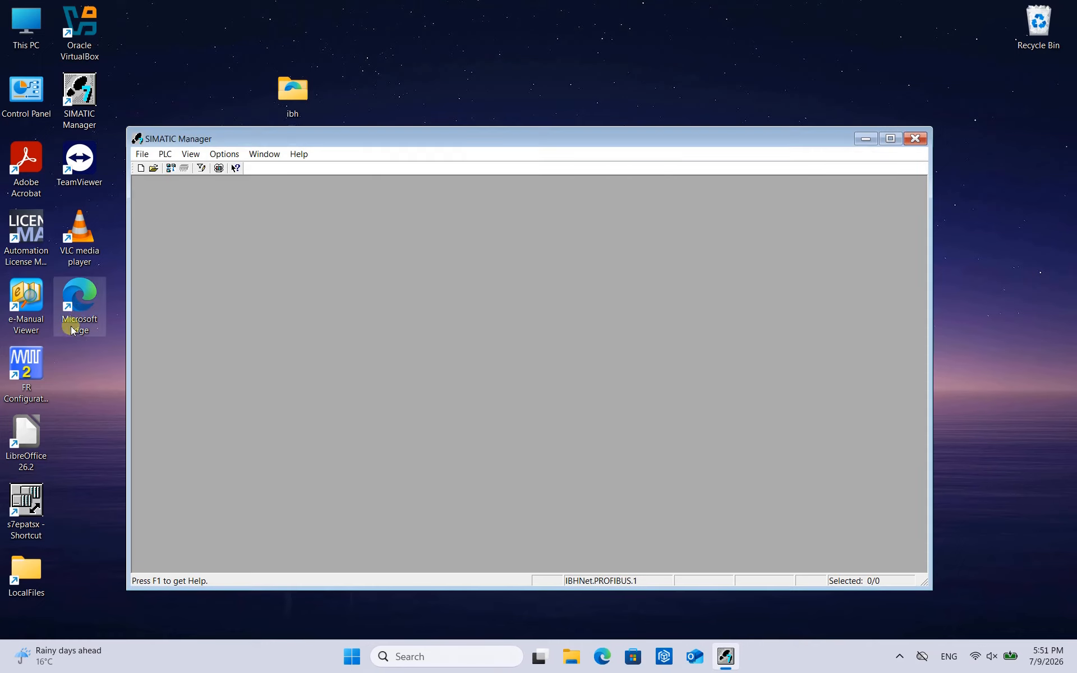
- Reopen Set PG/PC Interface from the desktop shortcut and check that IBHNet.MPI.1, IBHNet.PPI.1 and IBHNet.PROFIBUS.1 can each be selected
double_click(34, 493)
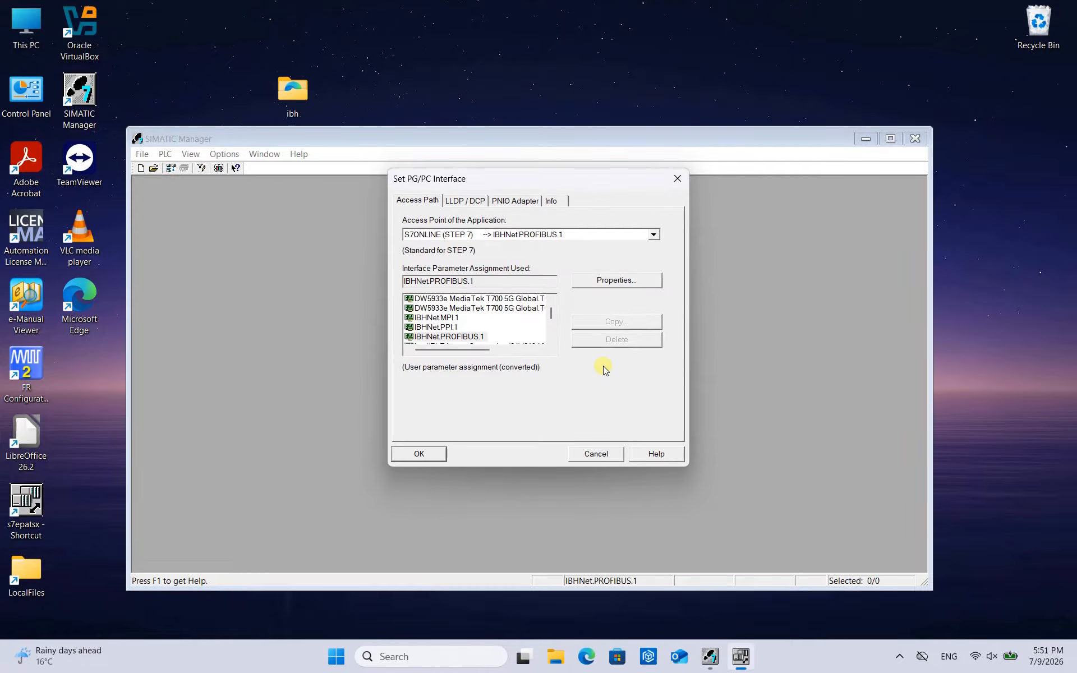
click(457, 318)
click(585, 378)
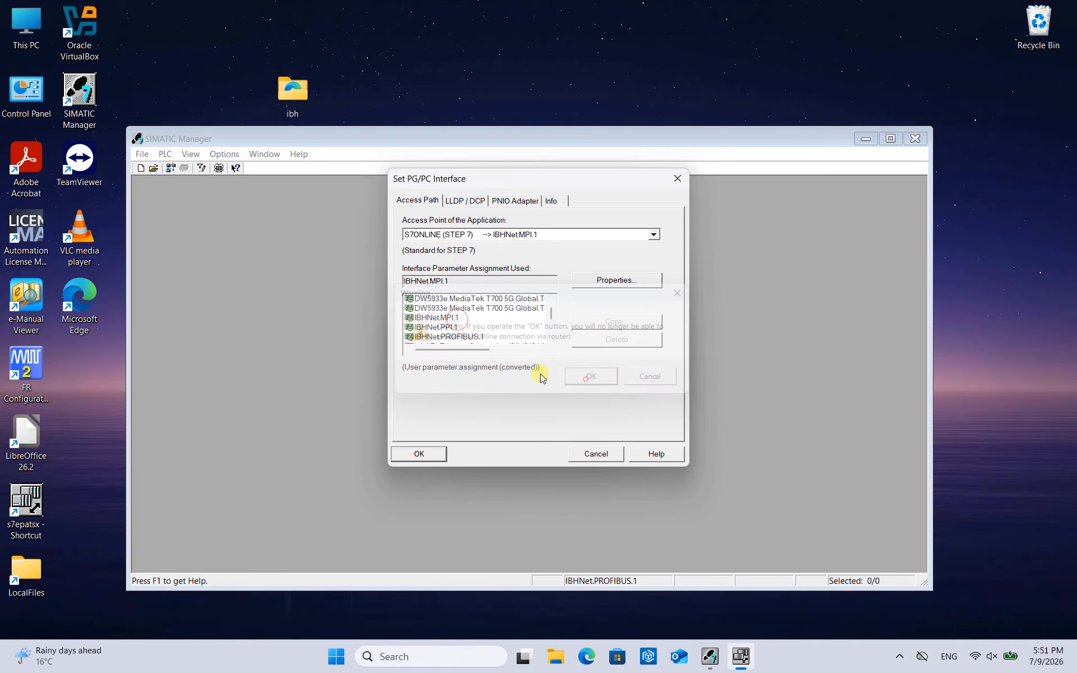
click(454, 324)
click(588, 379)
click(457, 336)
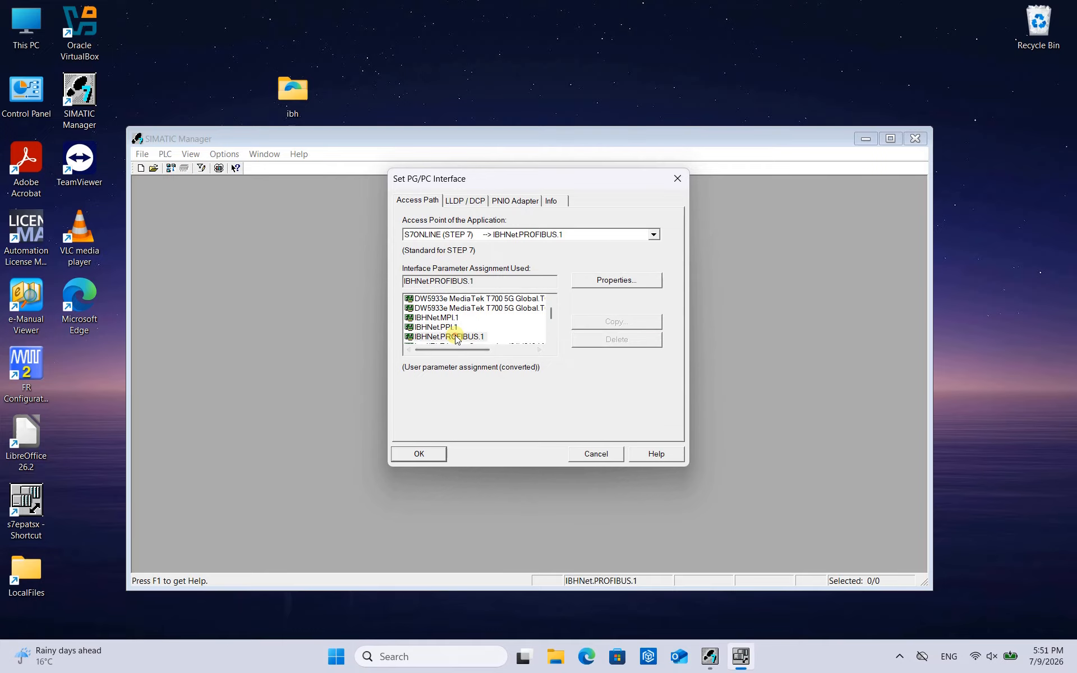